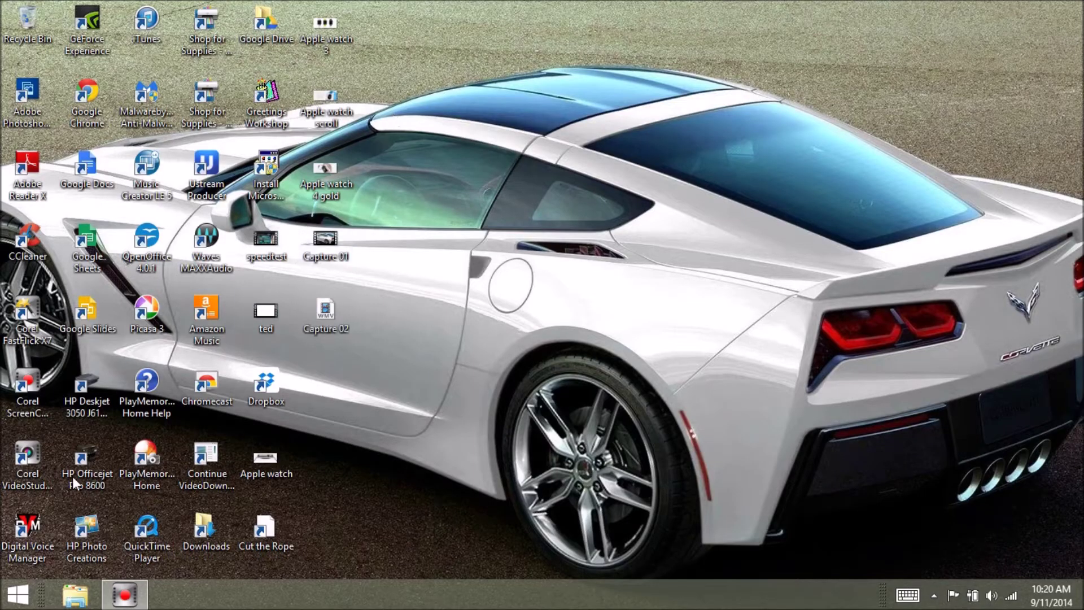
Launch Windows Movie Maker from the Start screen's app list.
left_click(17, 594)
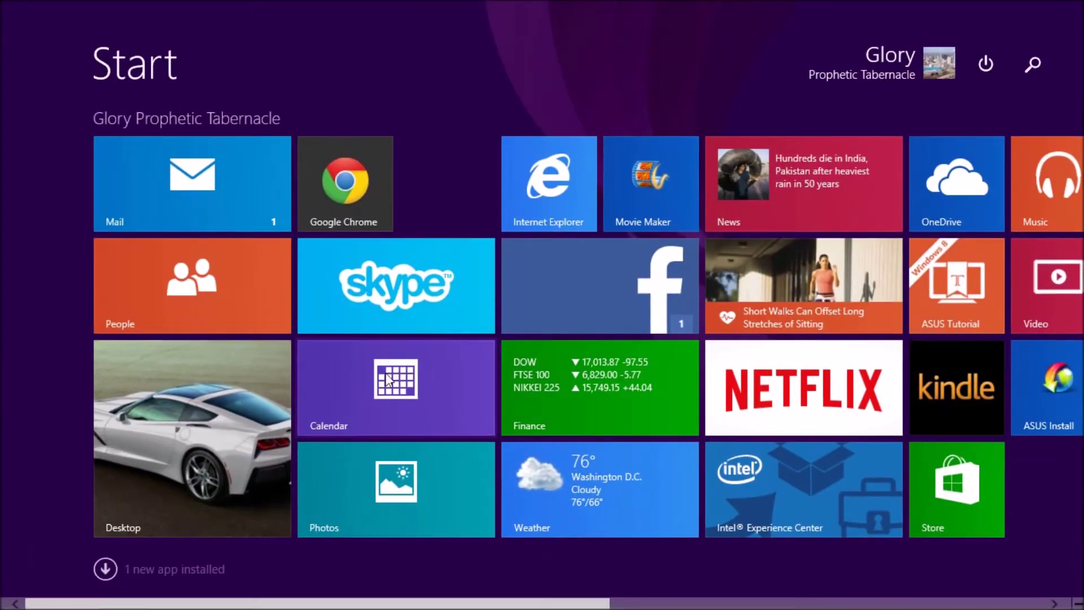
left_click(668, 202)
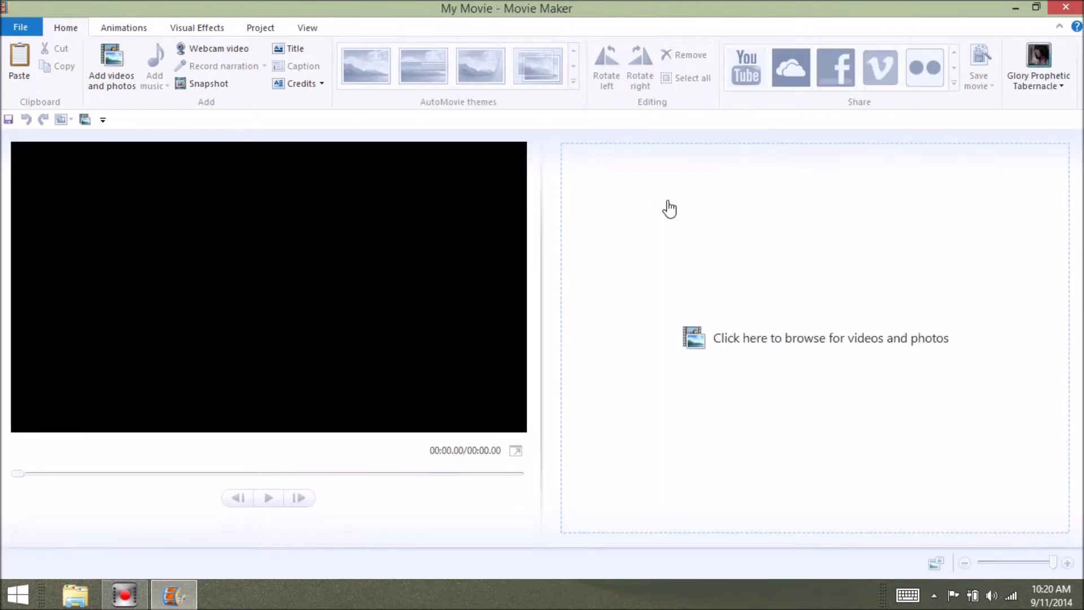
Import the video 00000 from the 2014-09-07 pictures folder into the project.
left_click(109, 66)
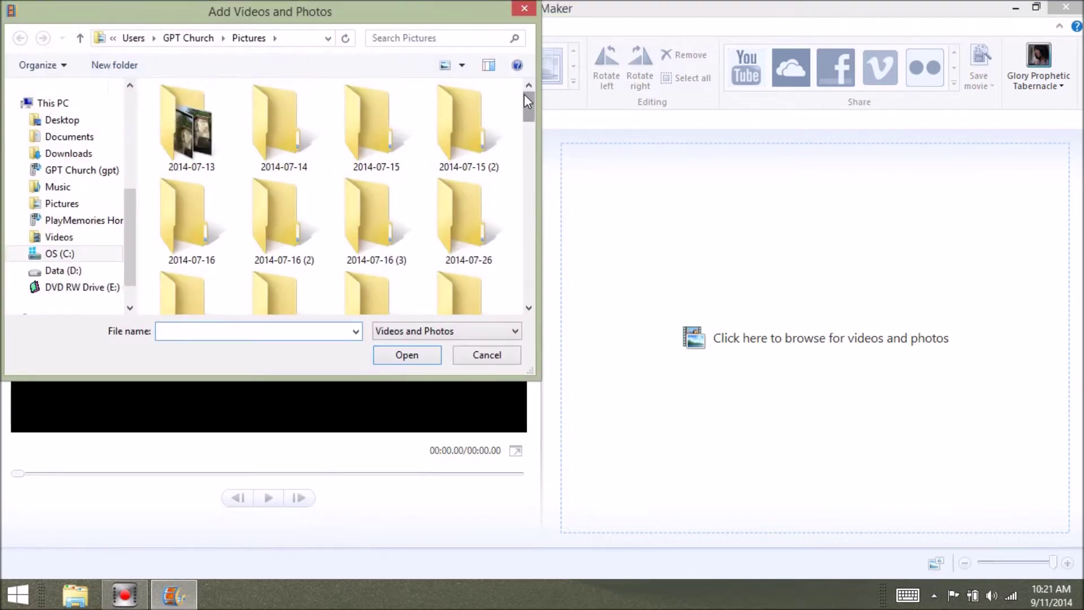
left_click_drag(524, 96, 520, 188)
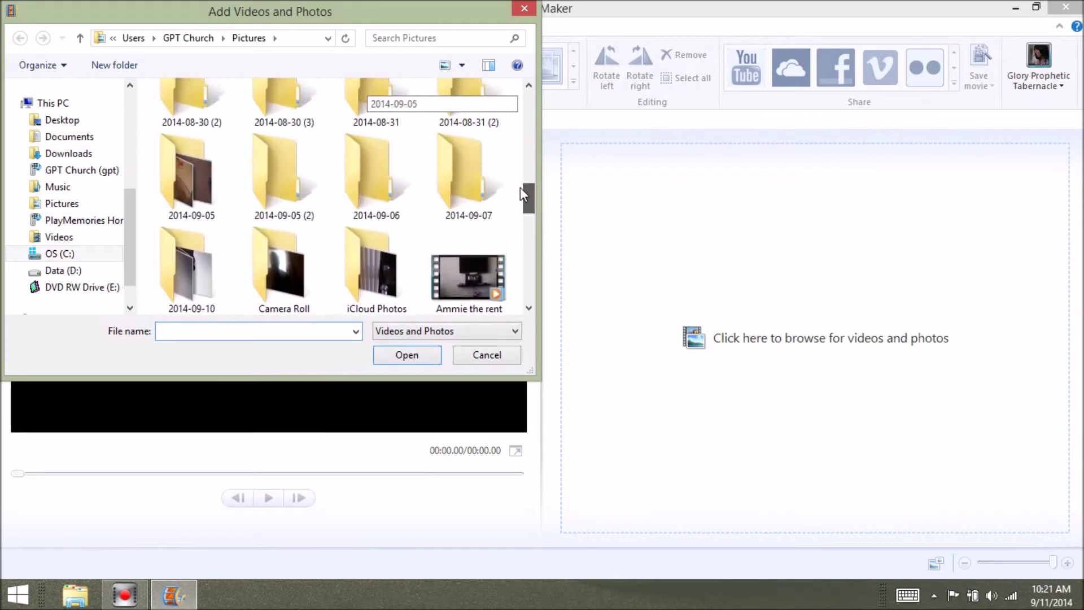
double_click(455, 208)
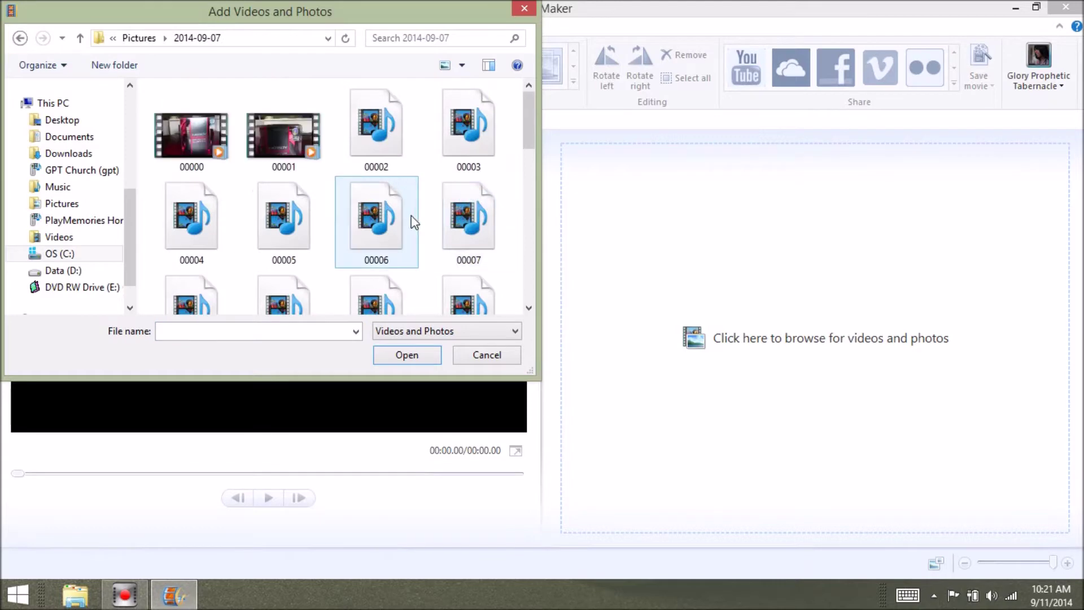
left_click(207, 158)
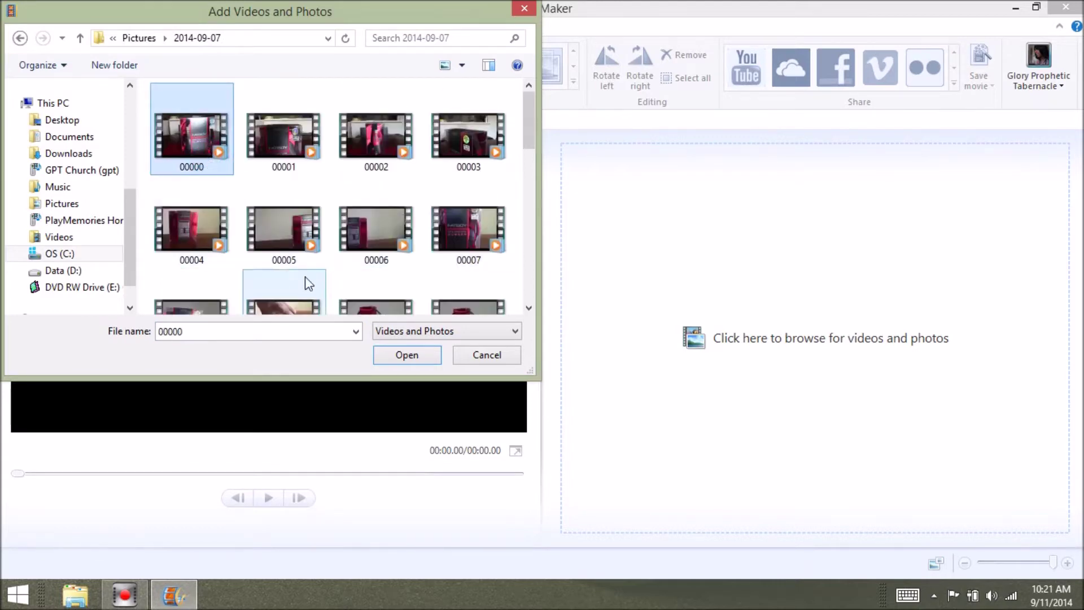
left_click(407, 355)
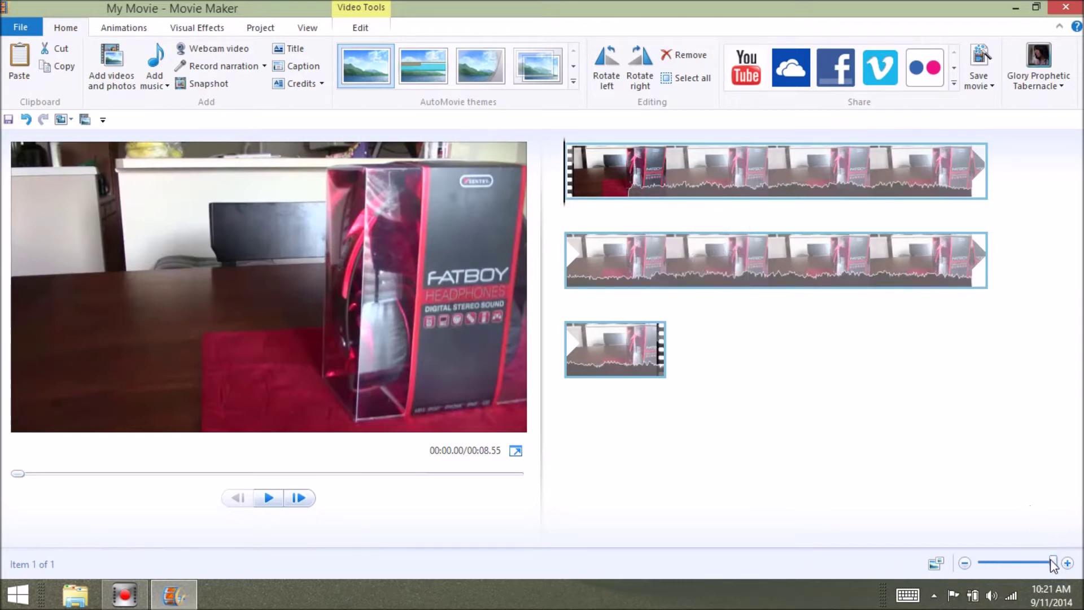
Shrink the storyboard to a single thumbnail and bring up the Video Tools Edit options.
mouse_move(1053, 563)
left_mouse_down()
mouse_move(983, 566)
mouse_move(1052, 561)
left_mouse_up()
left_click_drag(1052, 562, 986, 563)
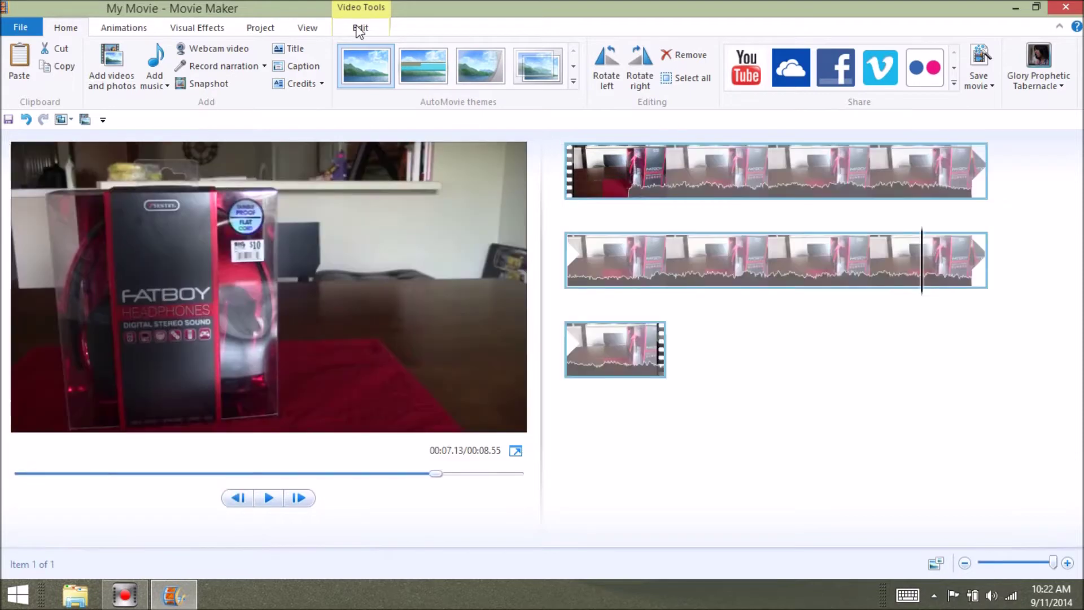
left_click(359, 31)
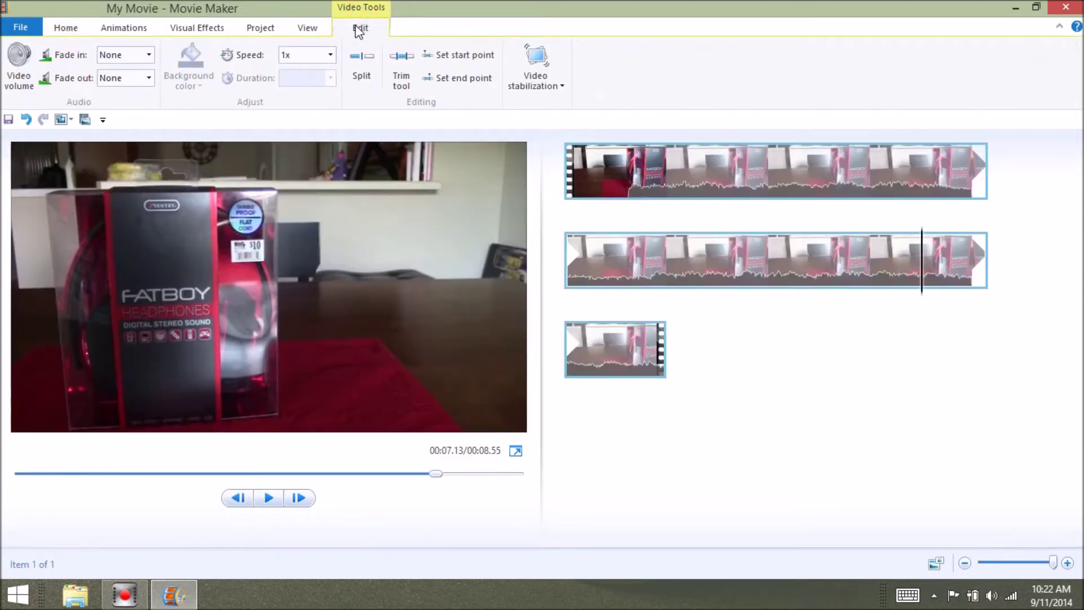
Apply Anti-shake video stabilization to the clip and play it back to review.
left_click(545, 85)
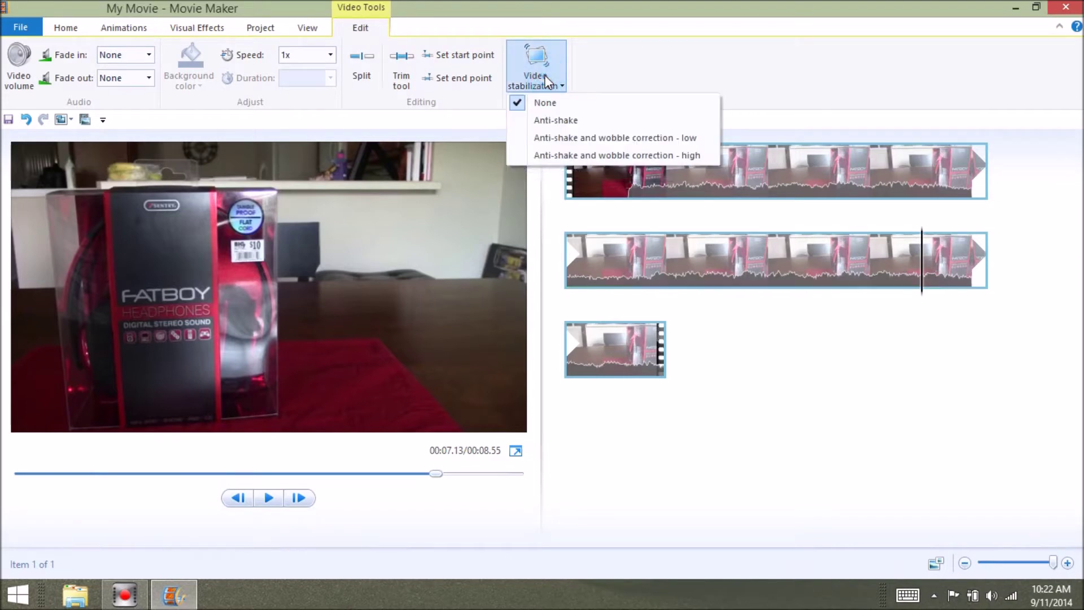
left_click(554, 120)
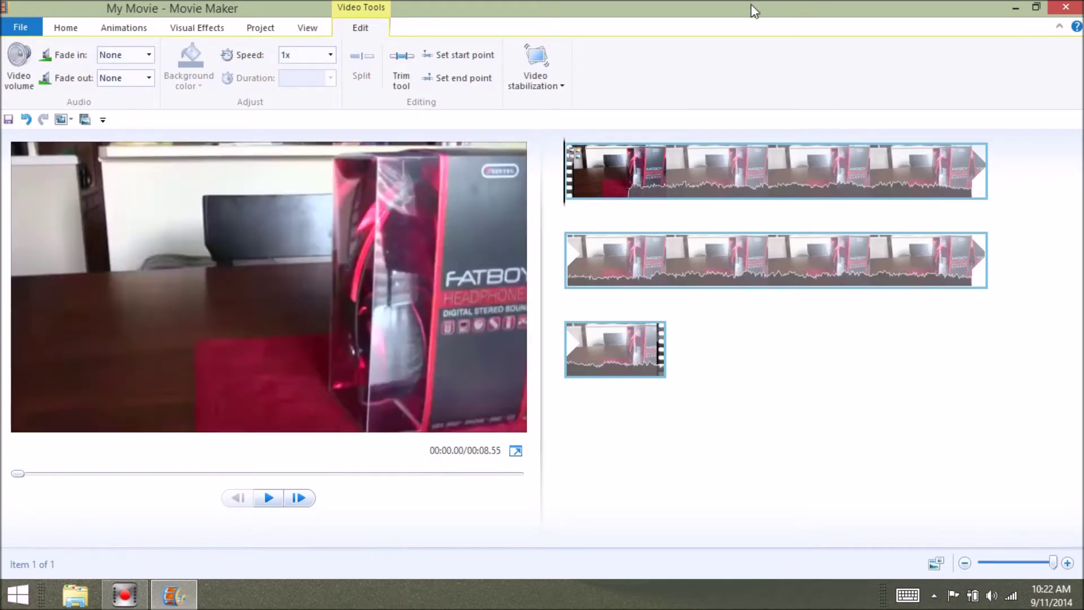
left_click(268, 499)
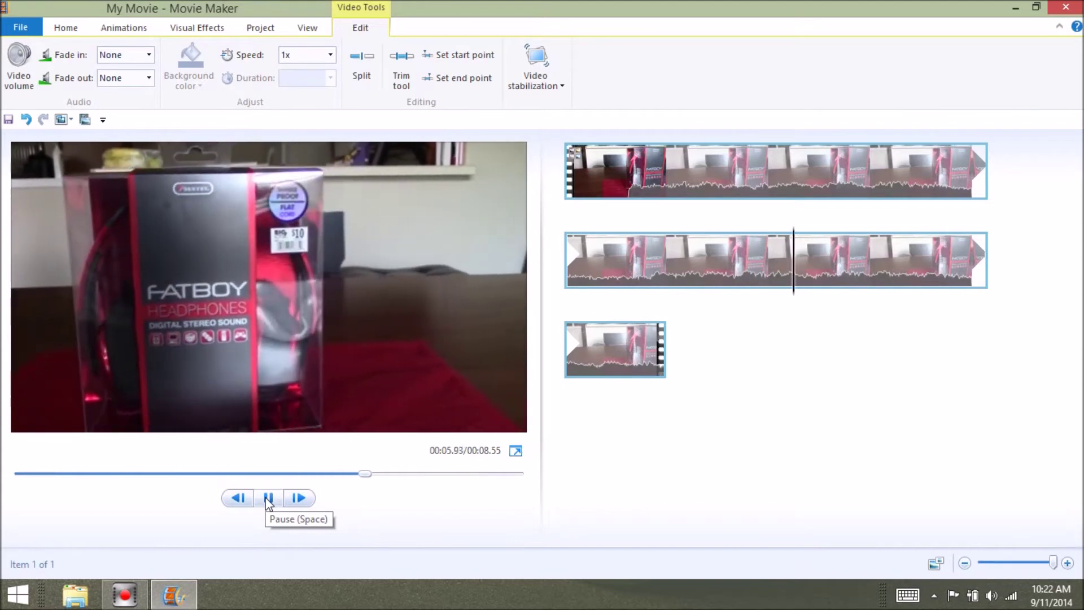
left_click(269, 499)
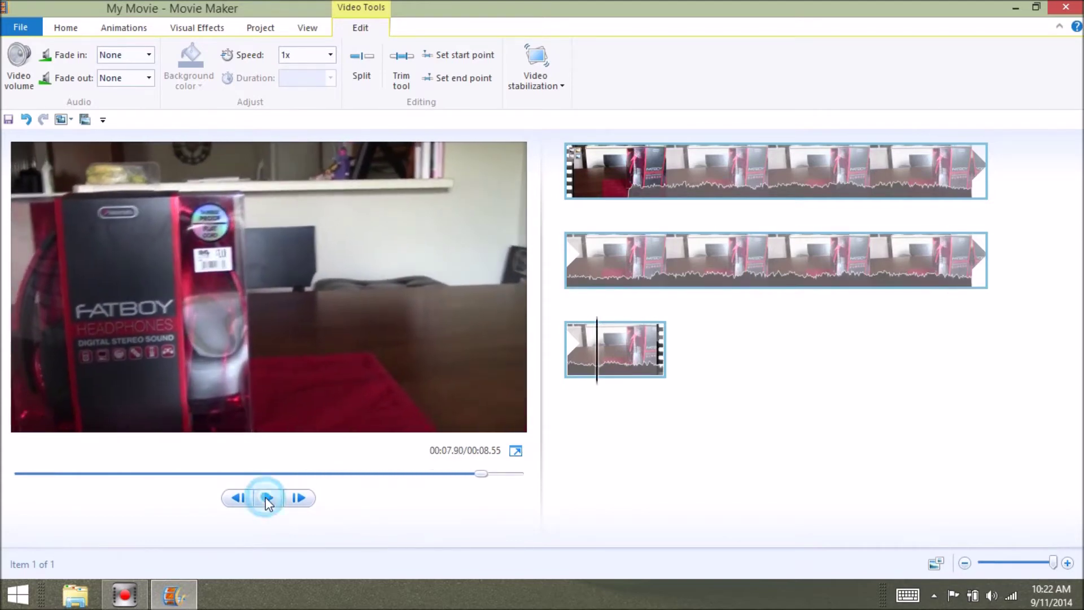
Split the clip at 00:01.77, keeping the second part after the first.
left_click(755, 169)
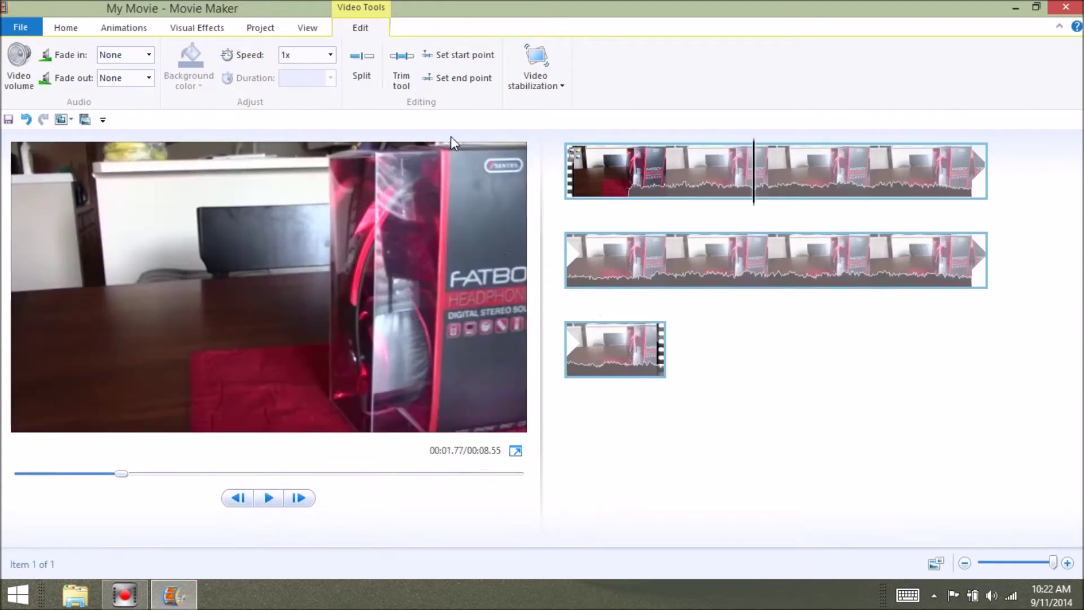
left_click(367, 59)
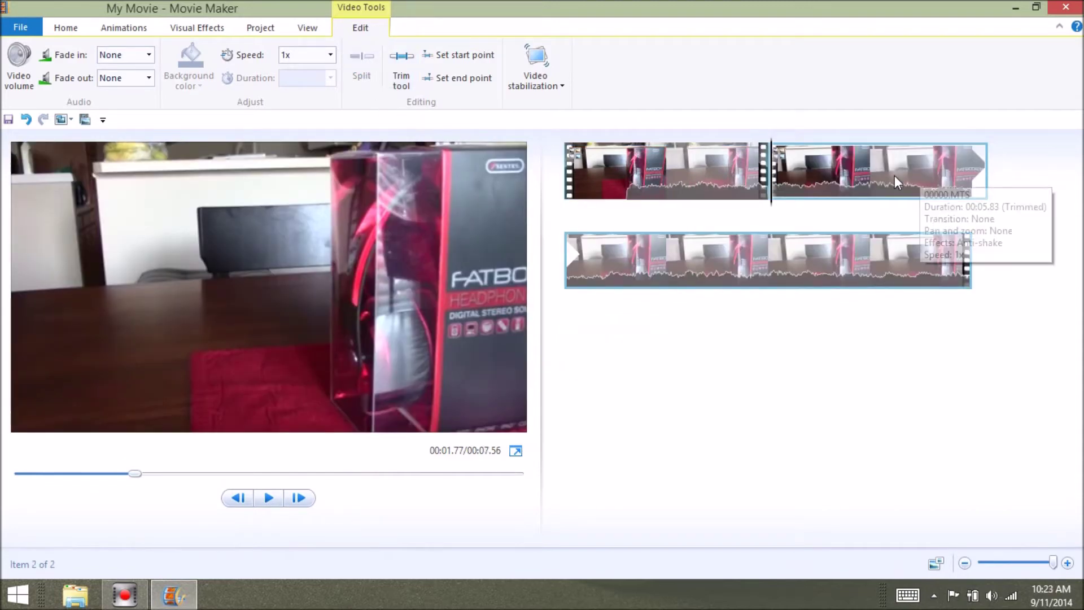
left_click_drag(894, 175, 622, 347)
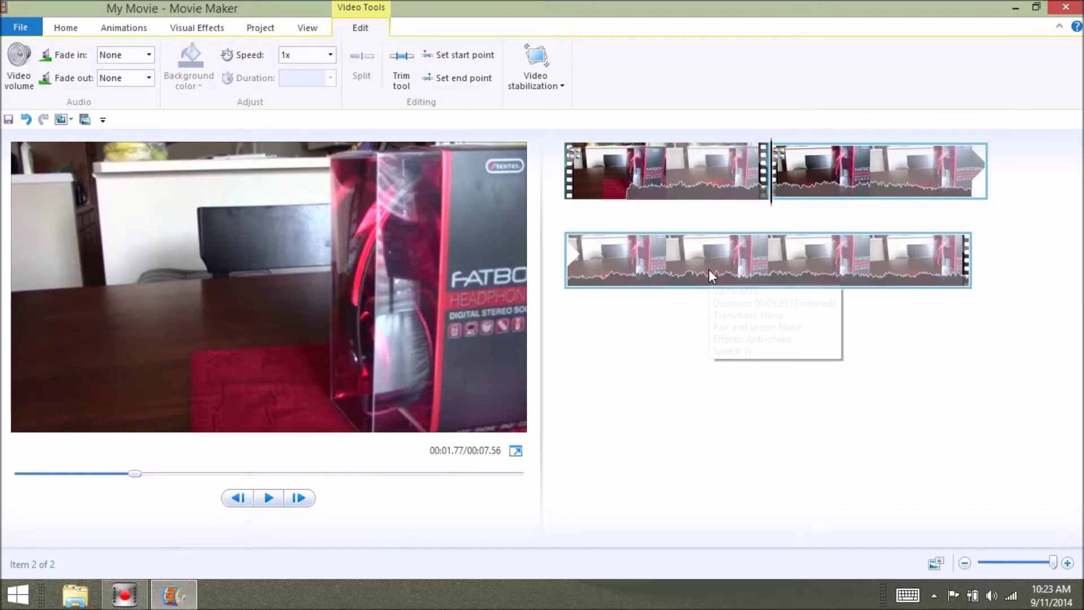
left_click_drag(709, 269, 774, 211)
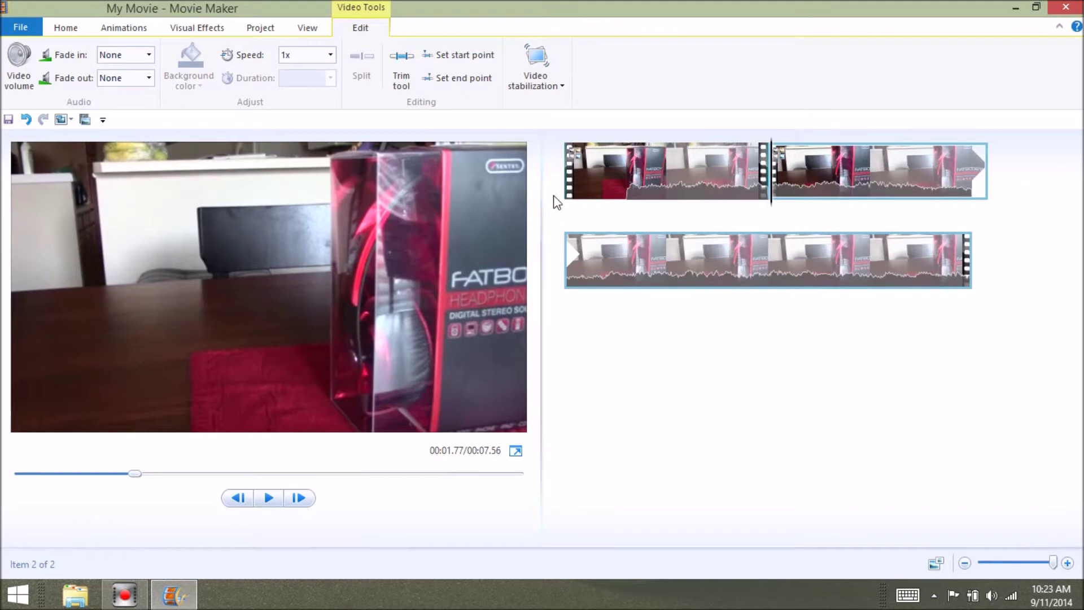
Play the split movie from the start, then return the playhead to the split point.
left_click(569, 194)
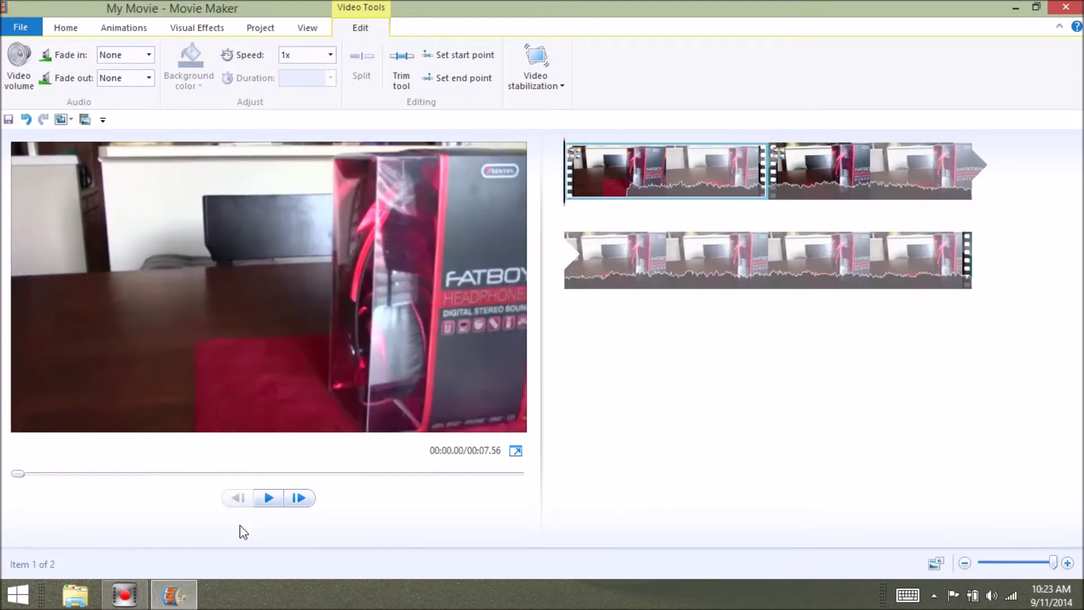
left_click(269, 498)
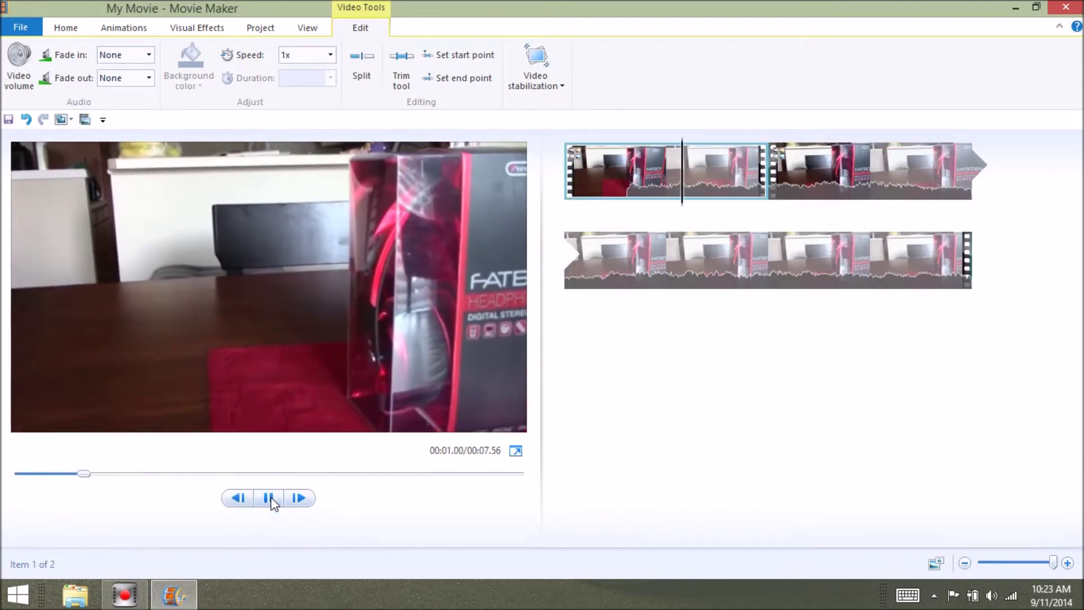
left_click(269, 498)
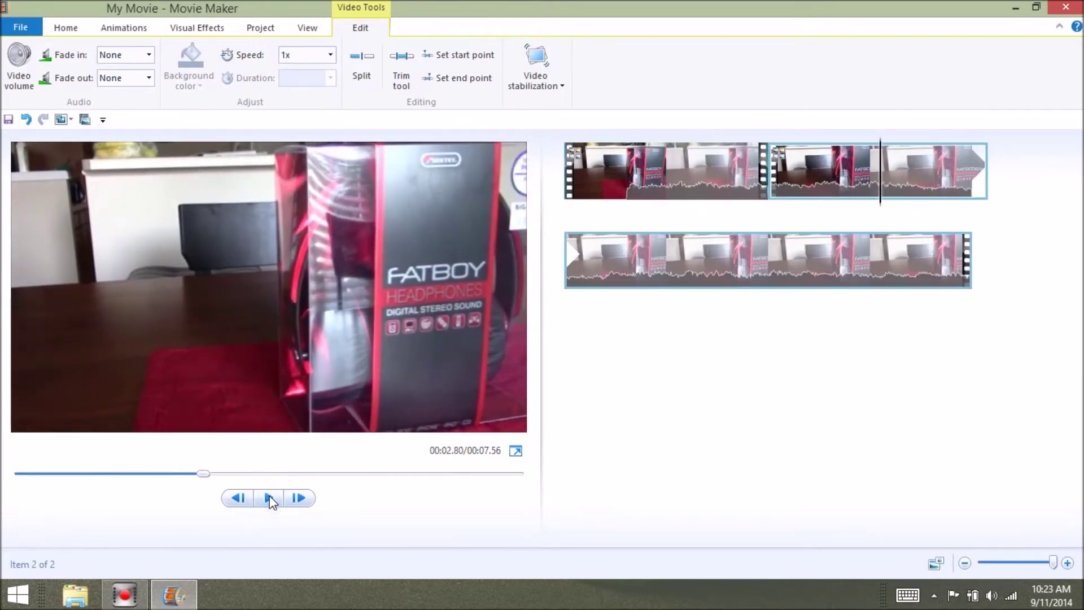
left_click(777, 201)
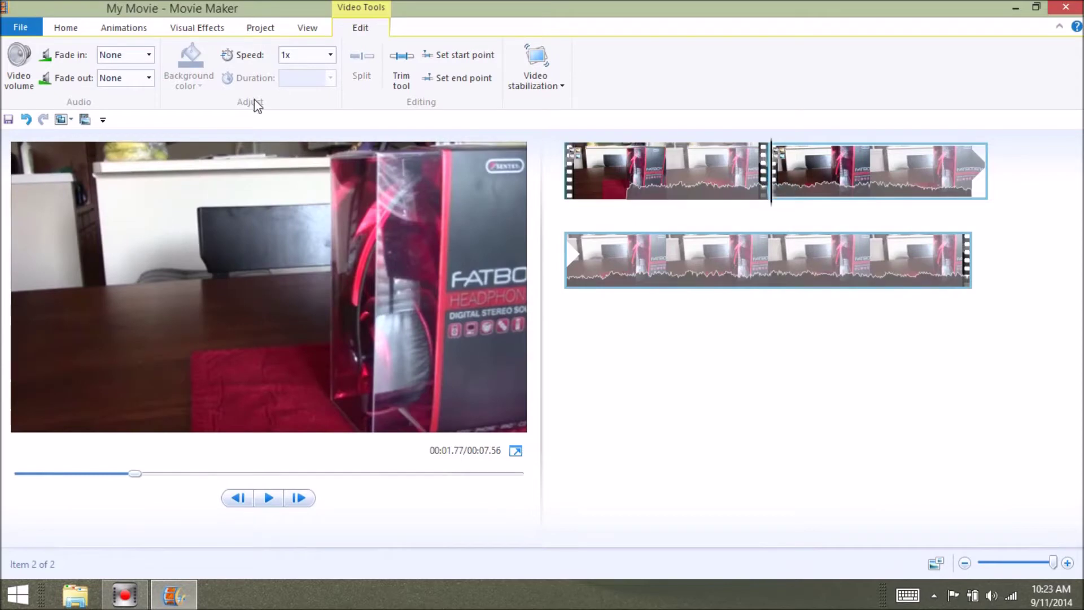
Add a Shatters transition to the start of the second clip.
left_click(123, 28)
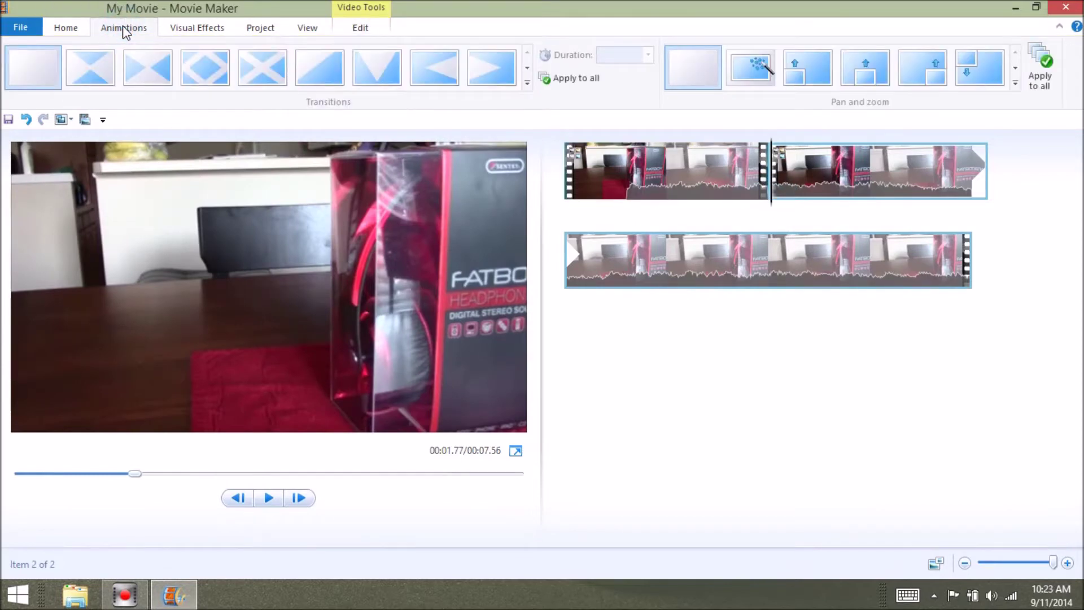
left_click(527, 86)
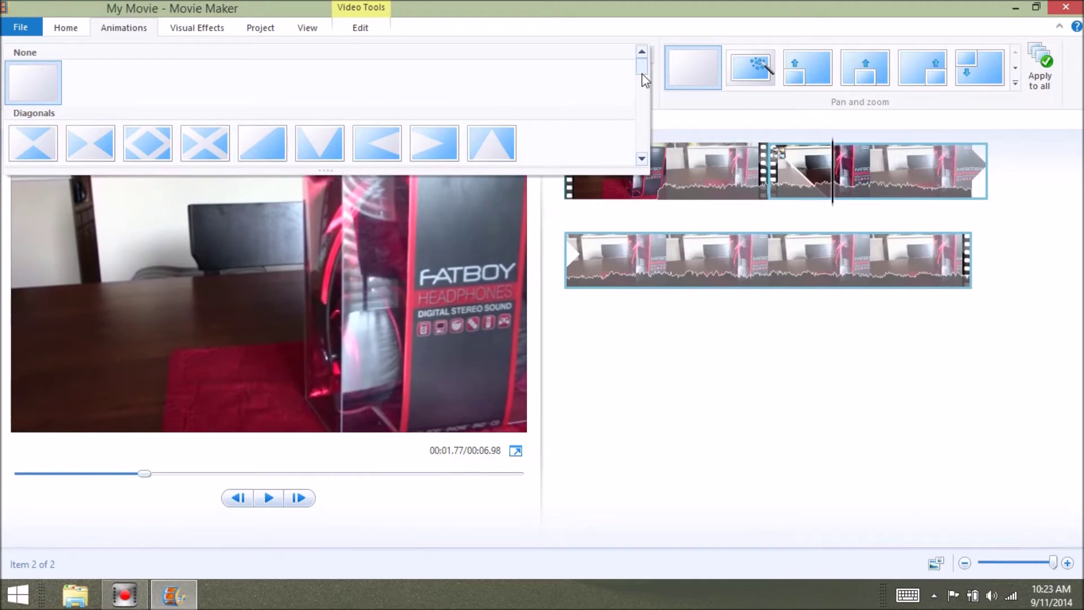
left_click_drag(646, 79, 643, 128)
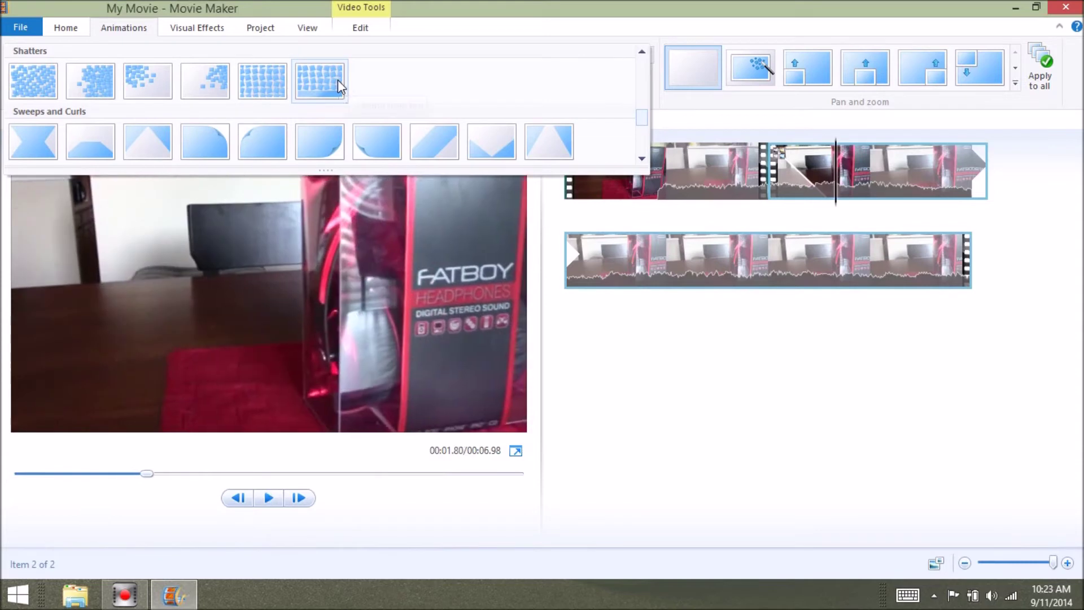
left_click(338, 79)
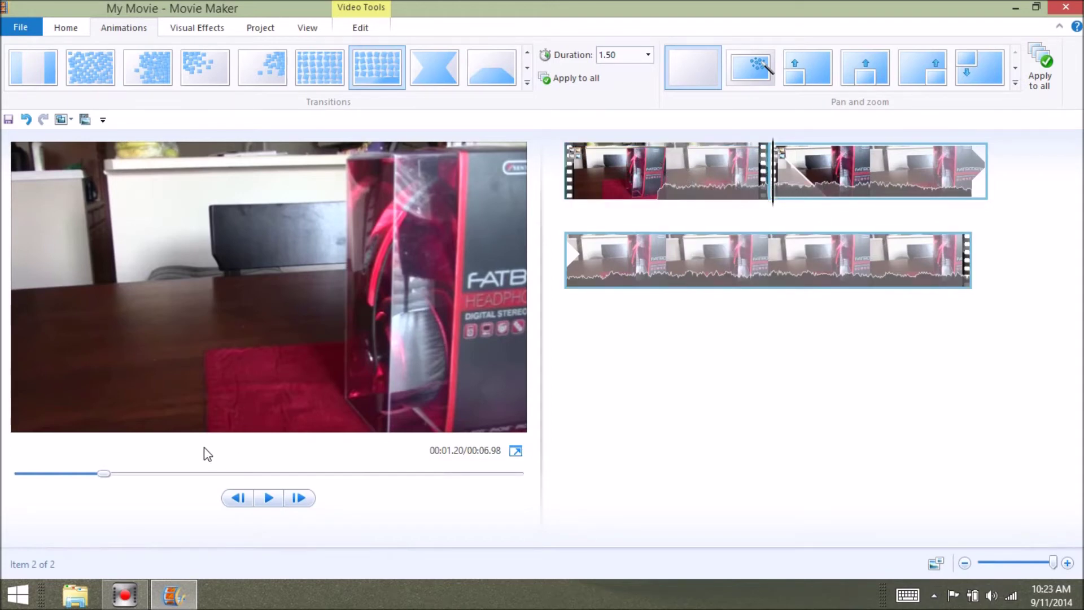
Preview the 1.50-second Shatters transition by playing the movie from the start.
left_click(268, 497)
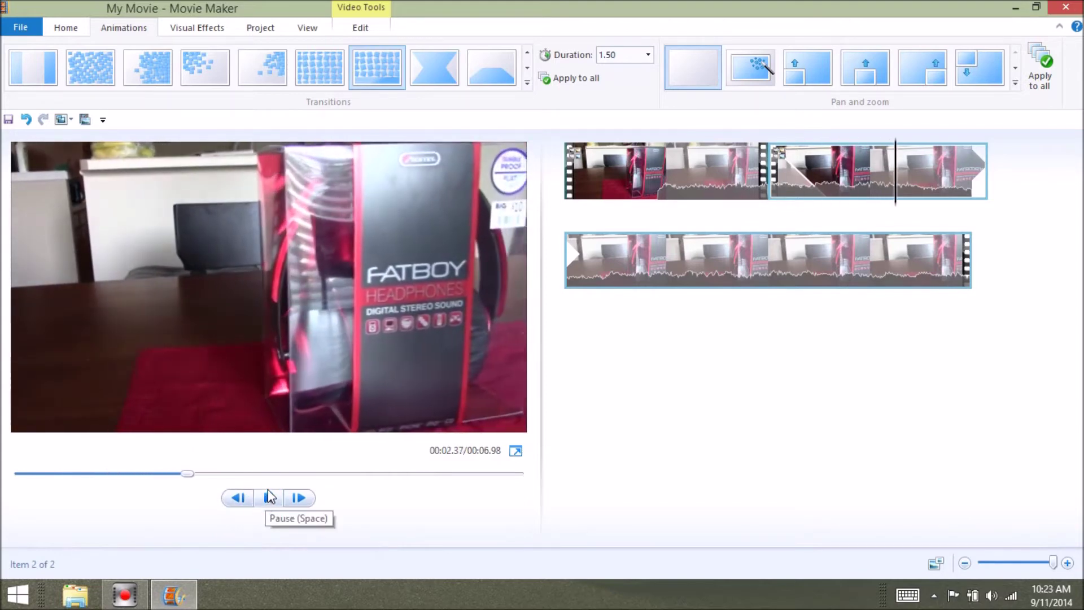
left_click(655, 181)
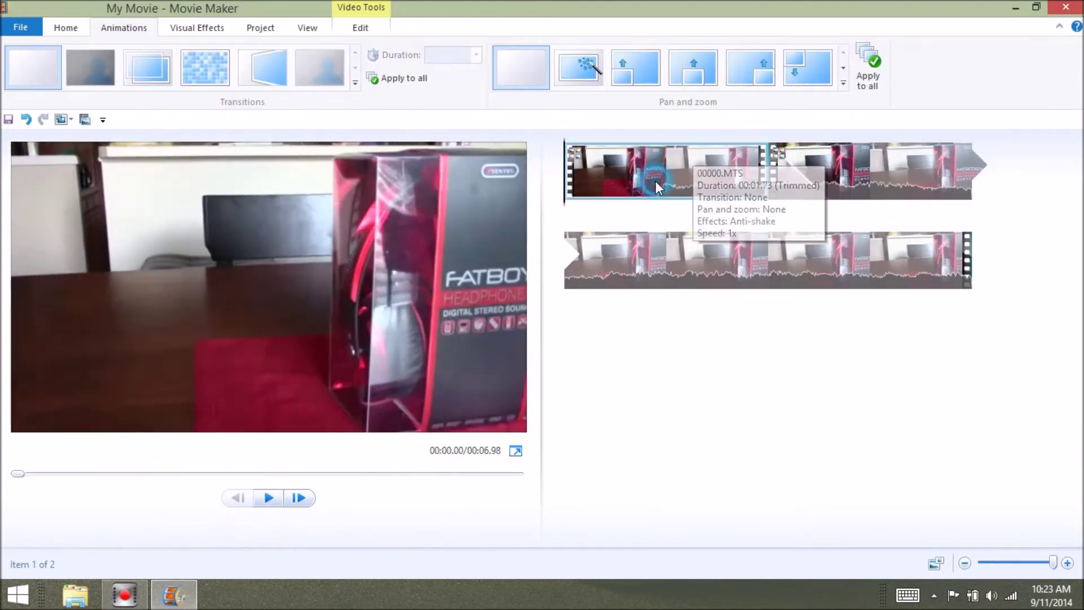
left_click(269, 498)
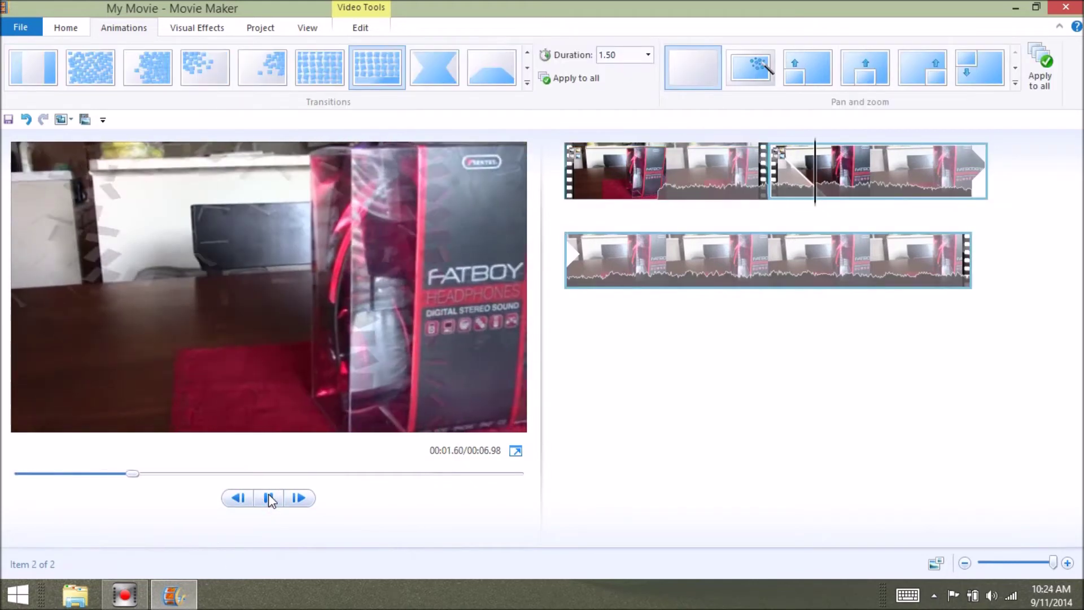
left_click(270, 497)
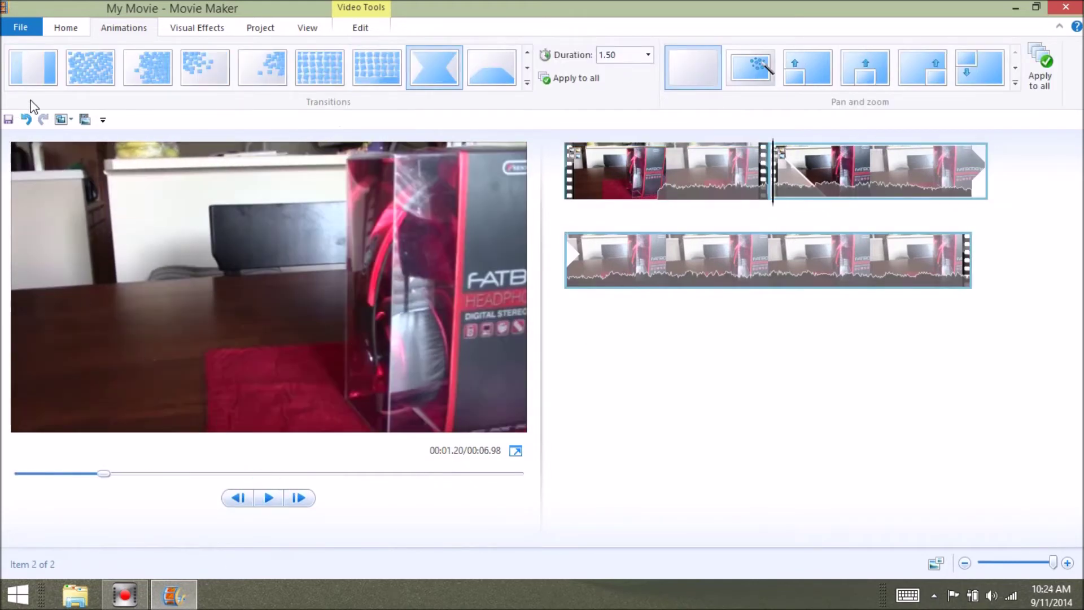
Undo the transition and the split, then redo the split with Ctrl+Y.
left_click(26, 120)
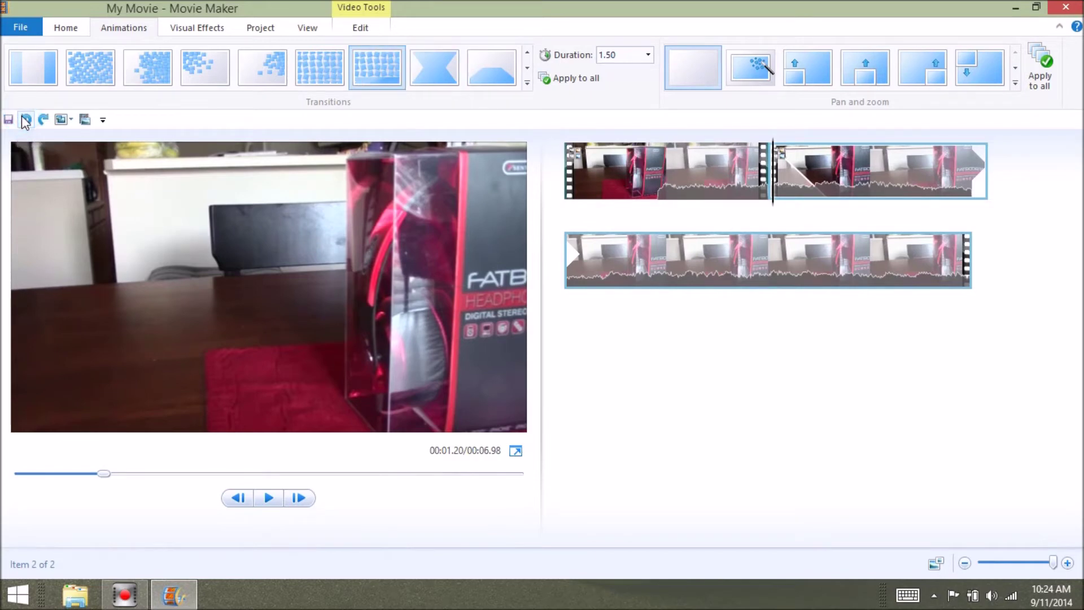
left_click(26, 121)
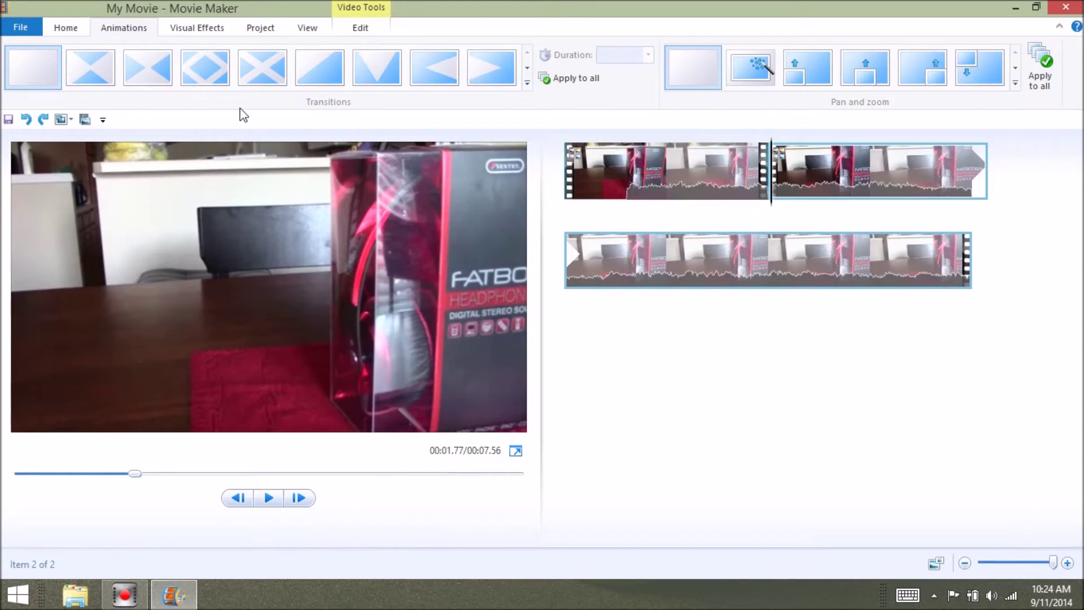
left_click(26, 120)
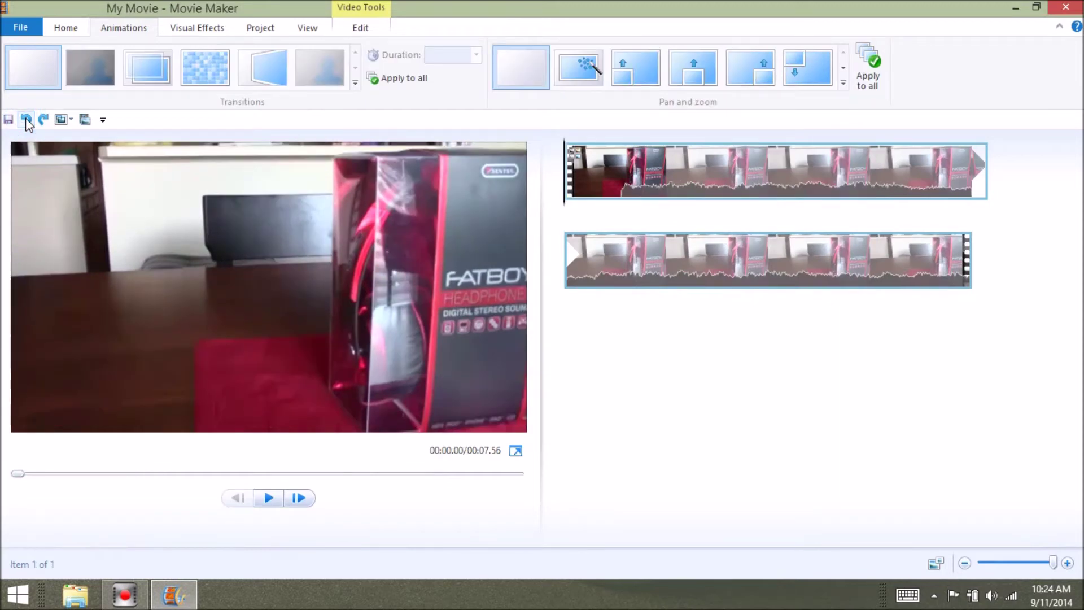
key("ctrl+y")
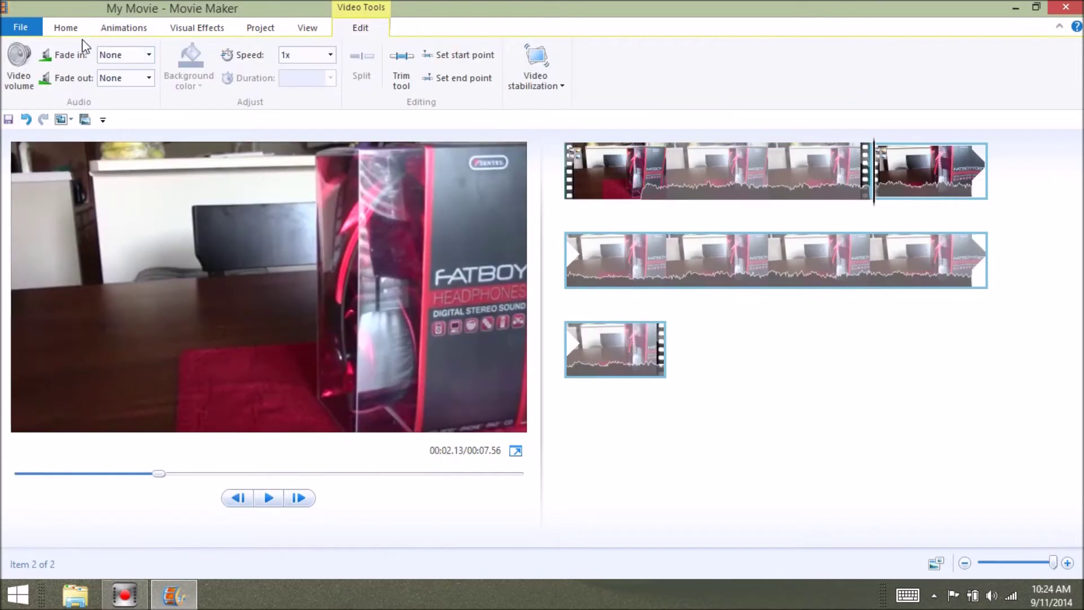
Record about six seconds of voice narration and save it as a Windows Media Audio file.
left_click(73, 31)
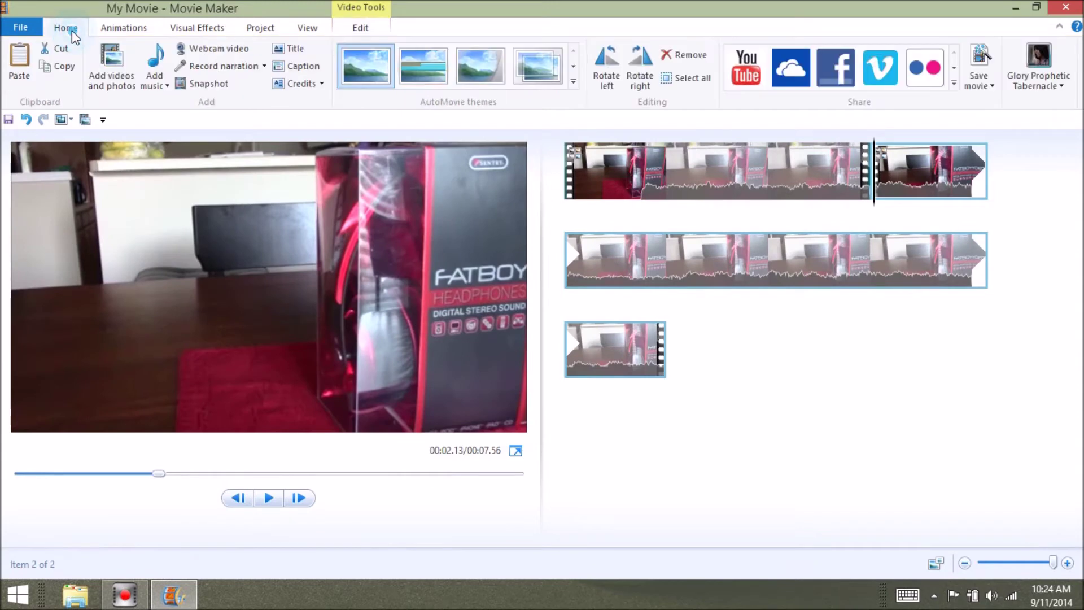
left_click(216, 65)
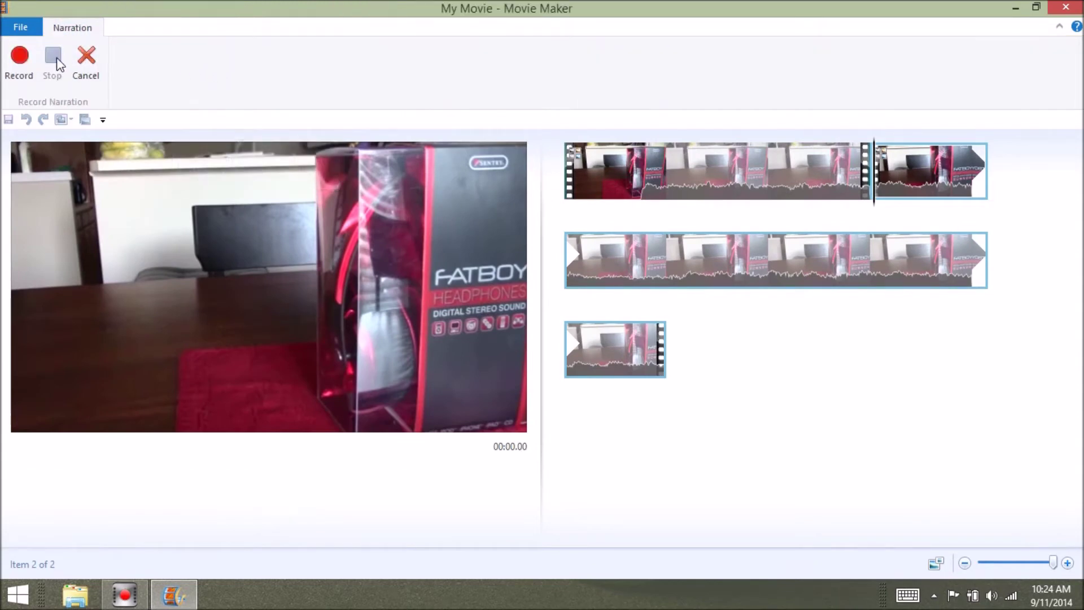
left_click(25, 56)
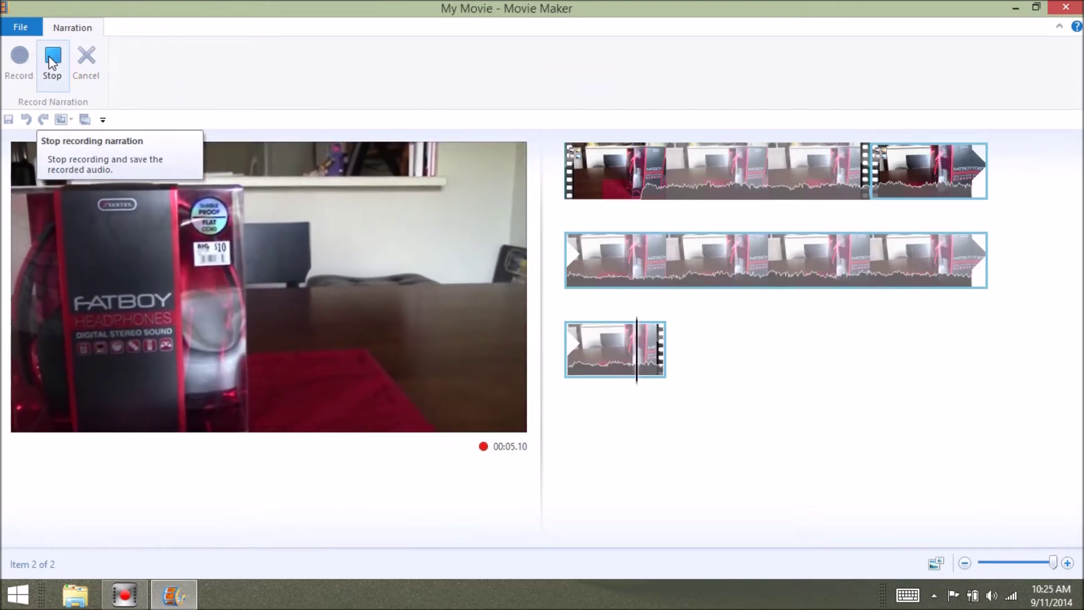
left_click(52, 63)
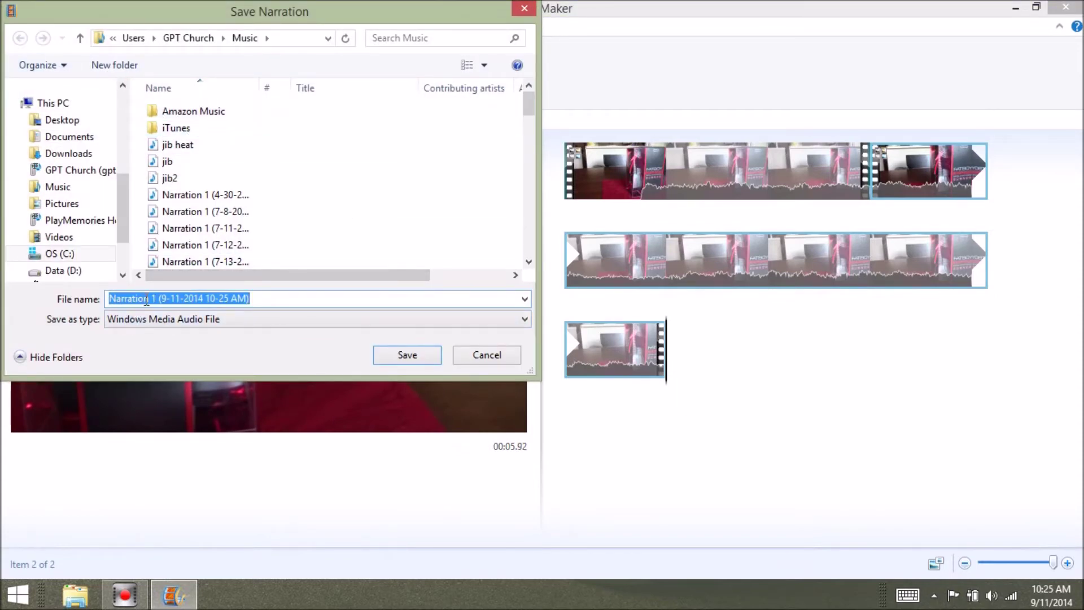
left_click(405, 356)
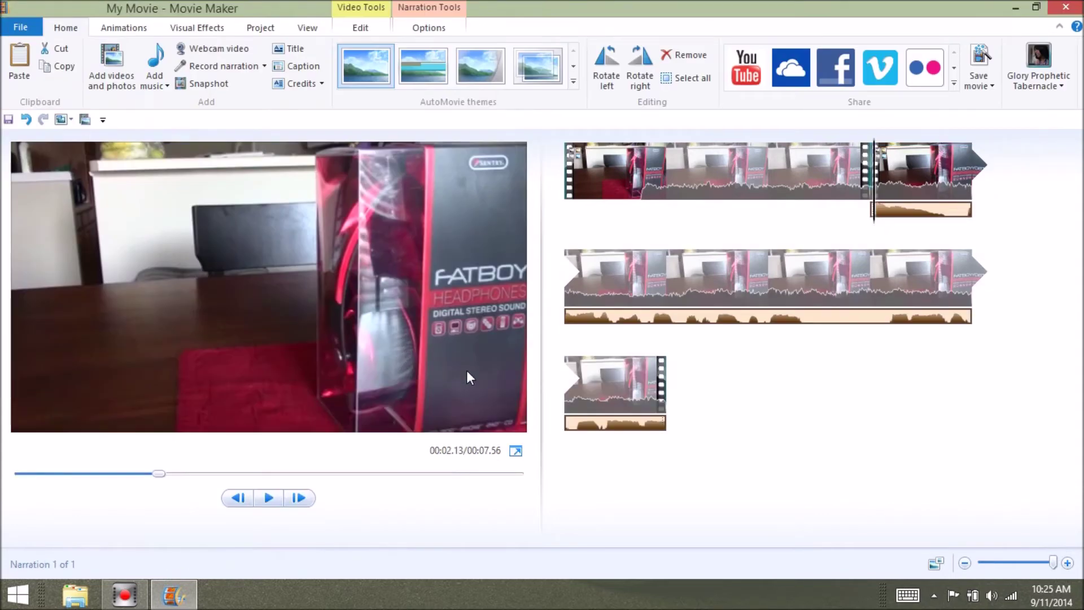
Lower the first clip's video volume and preview the movie with narration.
left_click(262, 500)
left_click(676, 170)
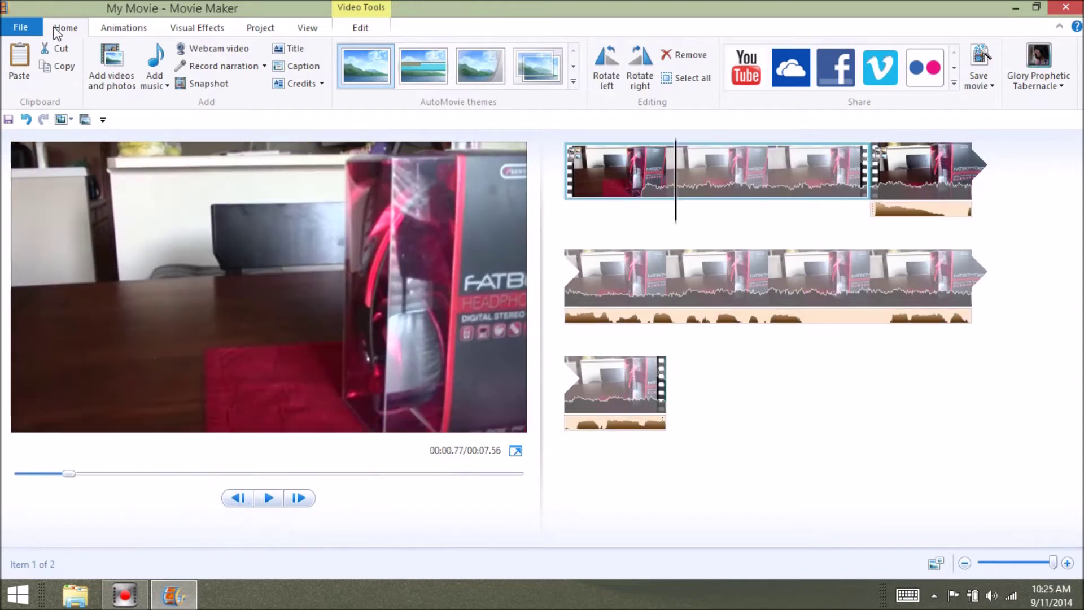
left_click(376, 29)
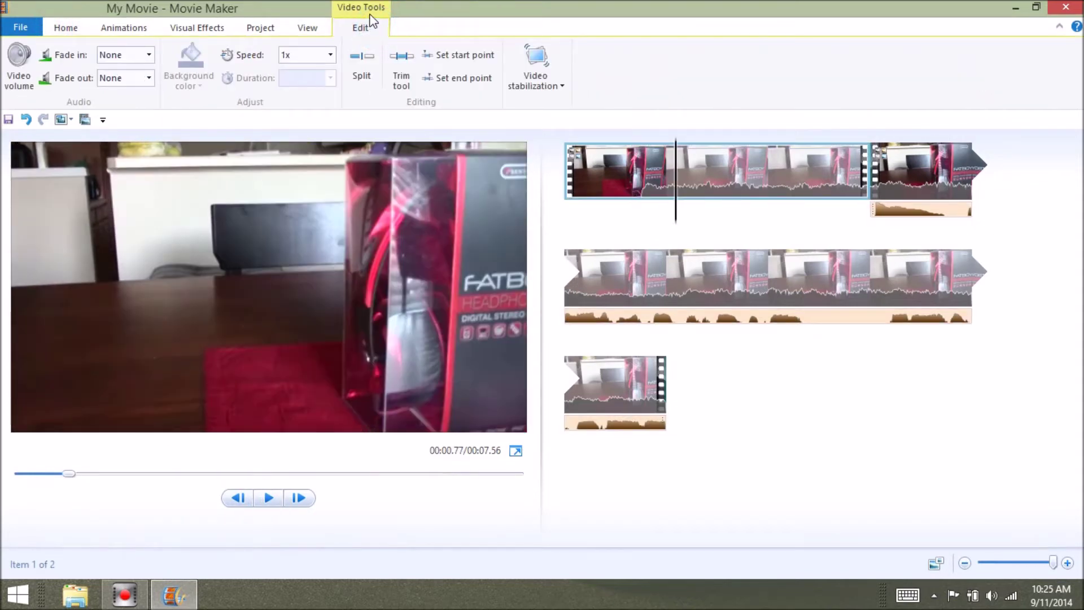
left_click(11, 67)
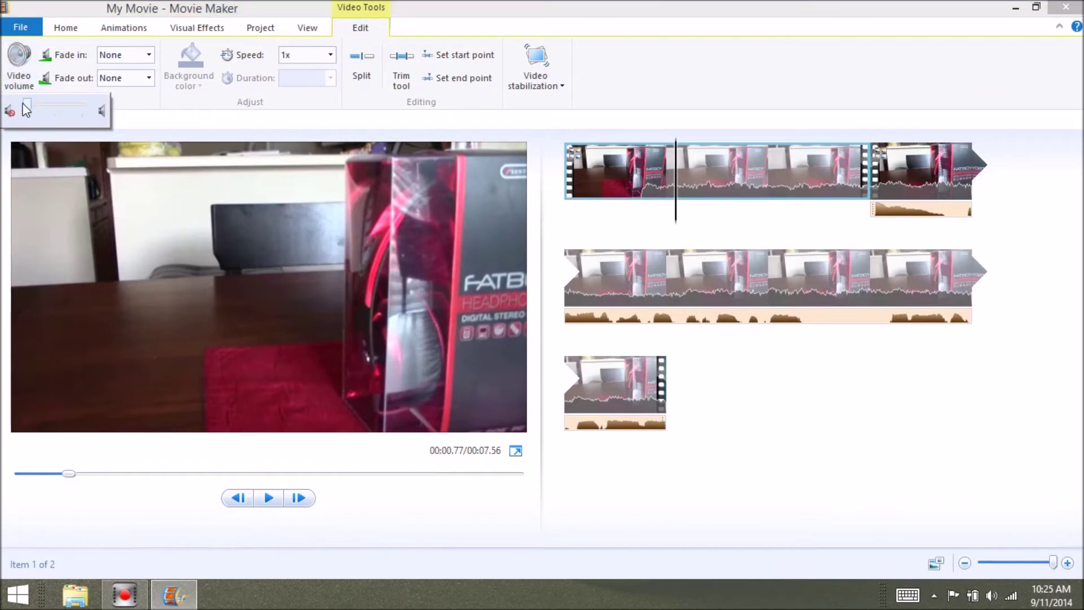
left_click(565, 165)
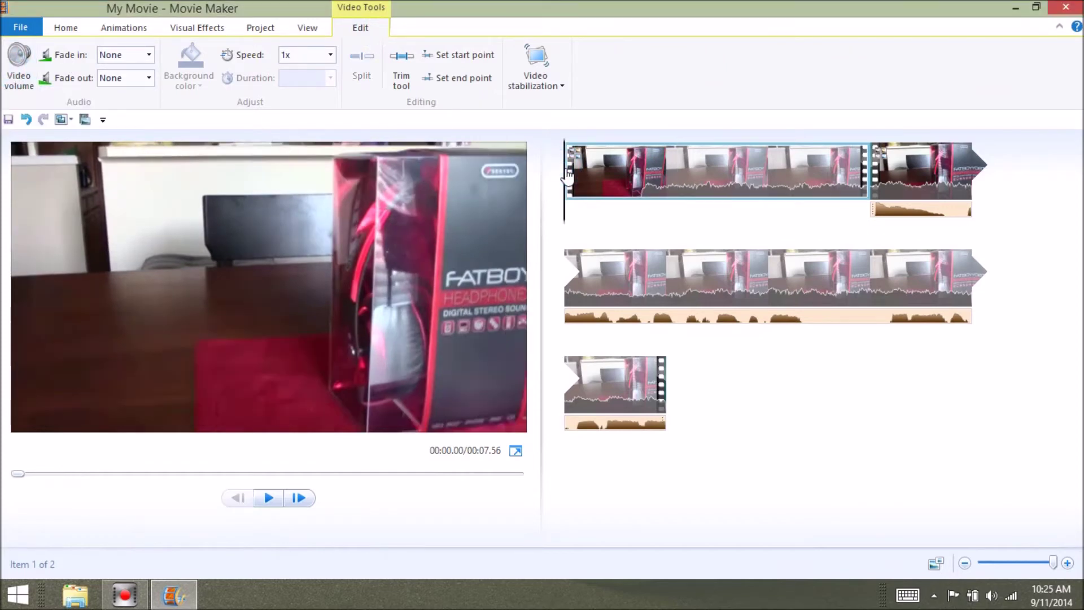
left_click(272, 499)
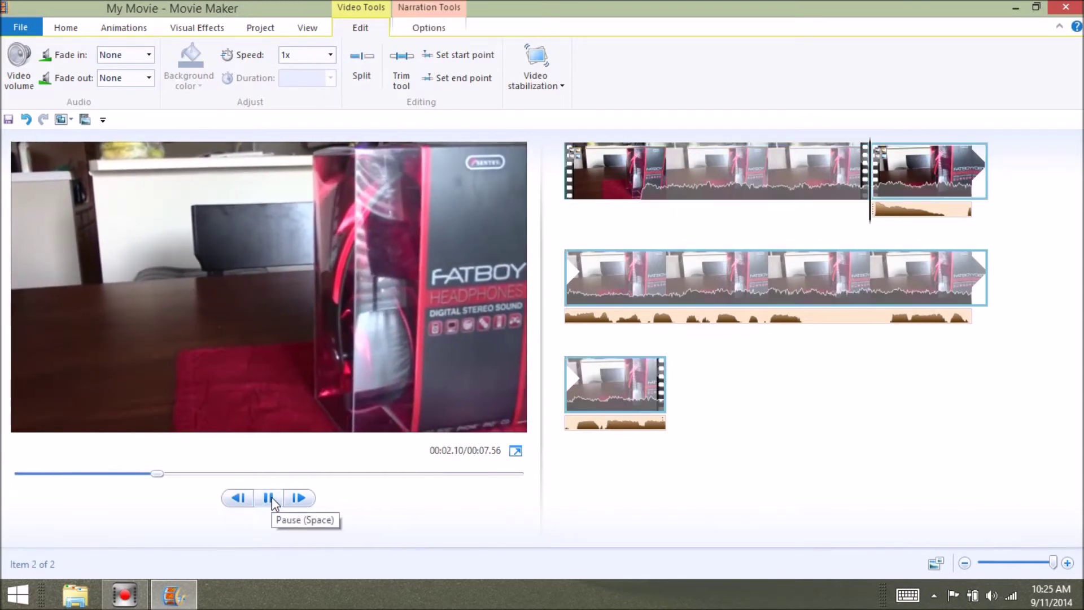
left_click(264, 493)
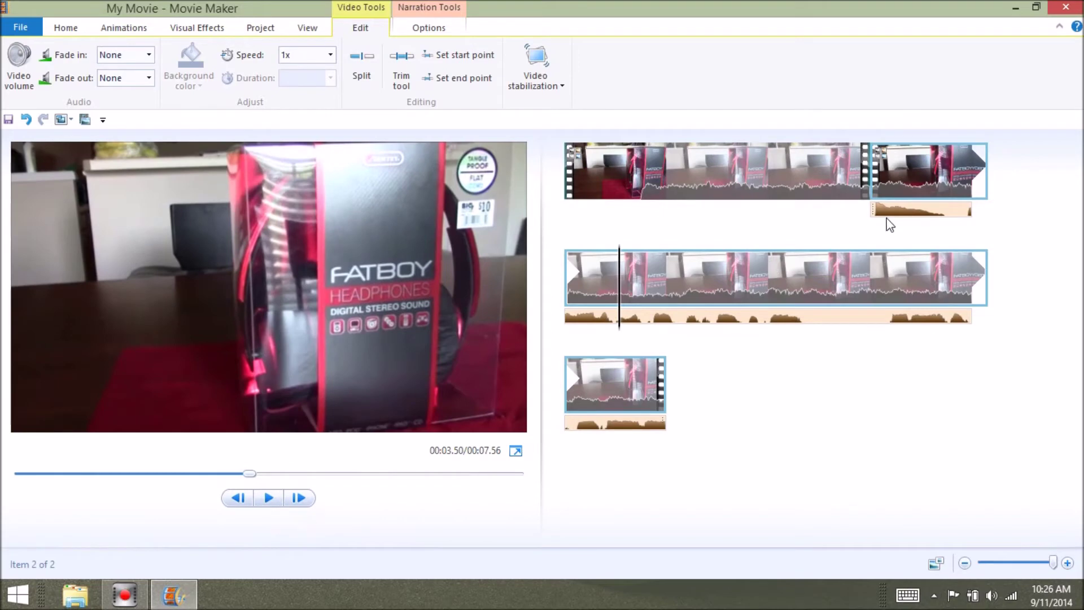
Turn the second clip's video volume down to its lowest and play it back.
left_click(874, 186)
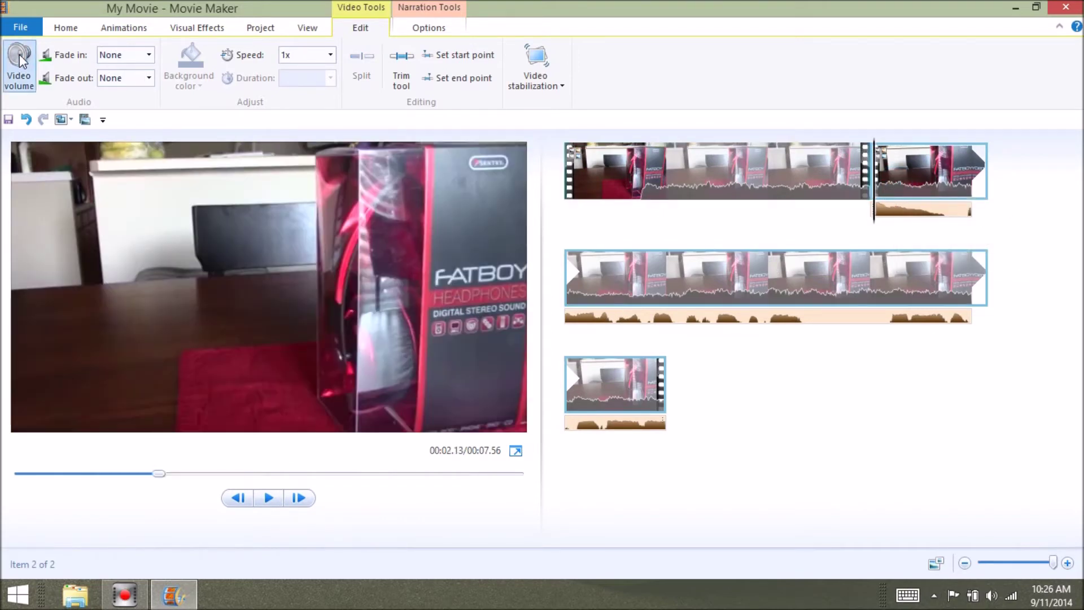
left_click(24, 74)
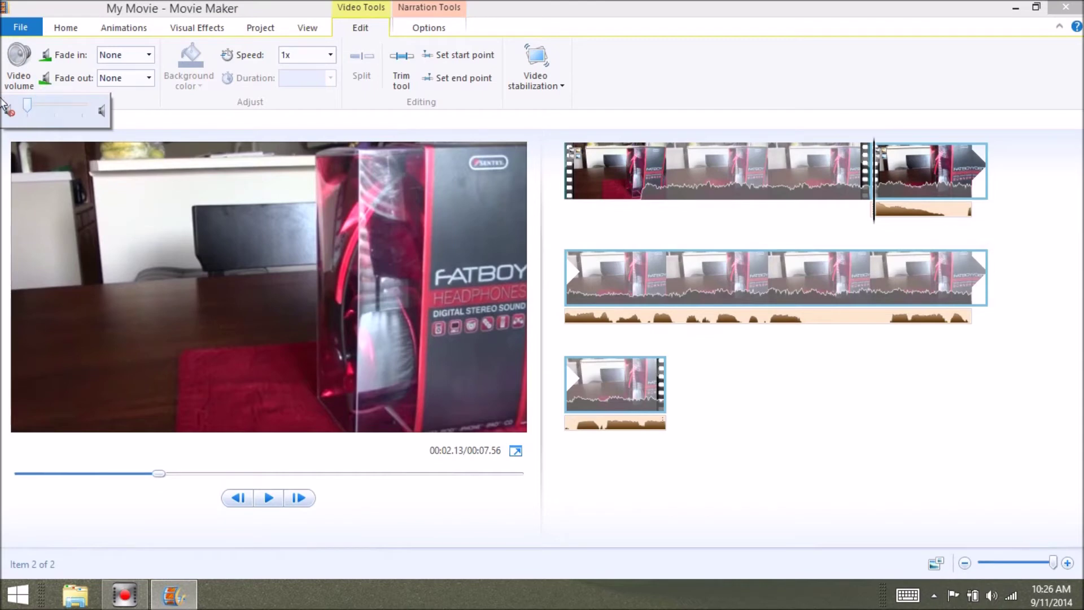
left_click(268, 500)
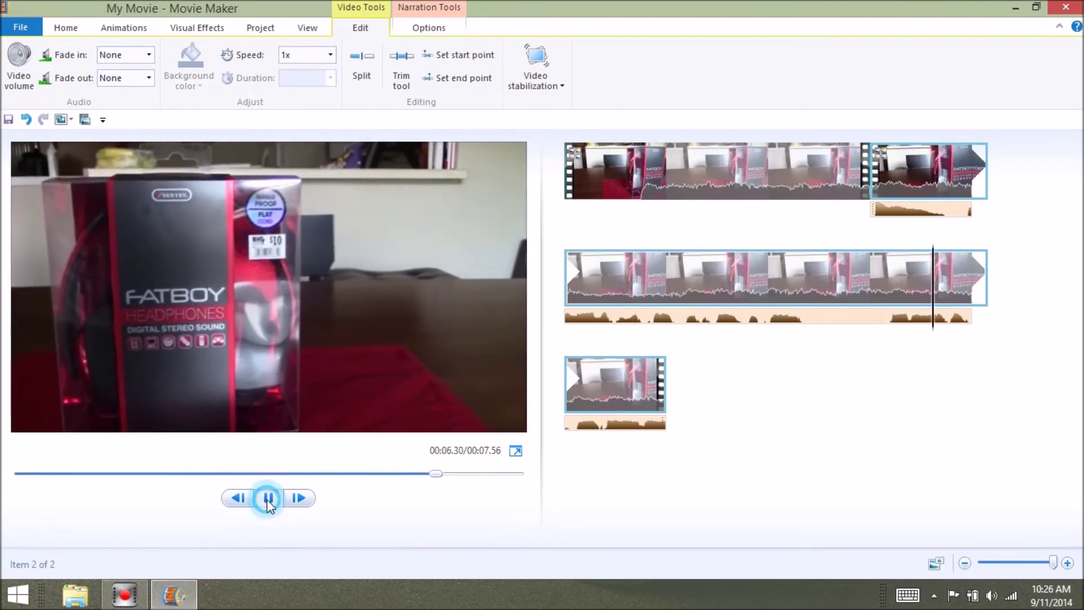
left_click(268, 502)
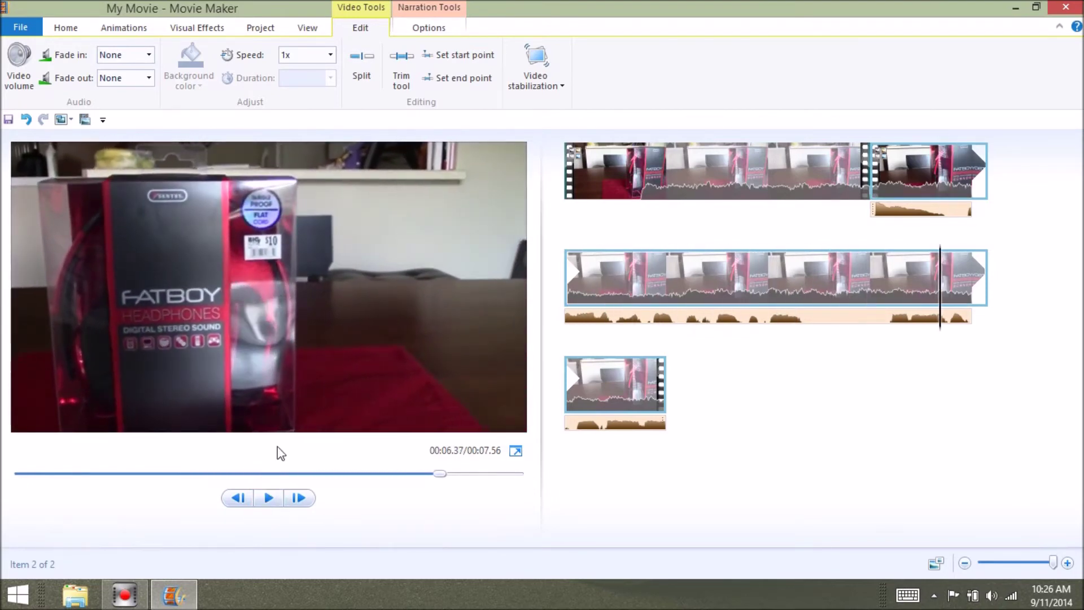
Select the narration and play it up to the 00:05.37 cut point.
left_click(427, 17)
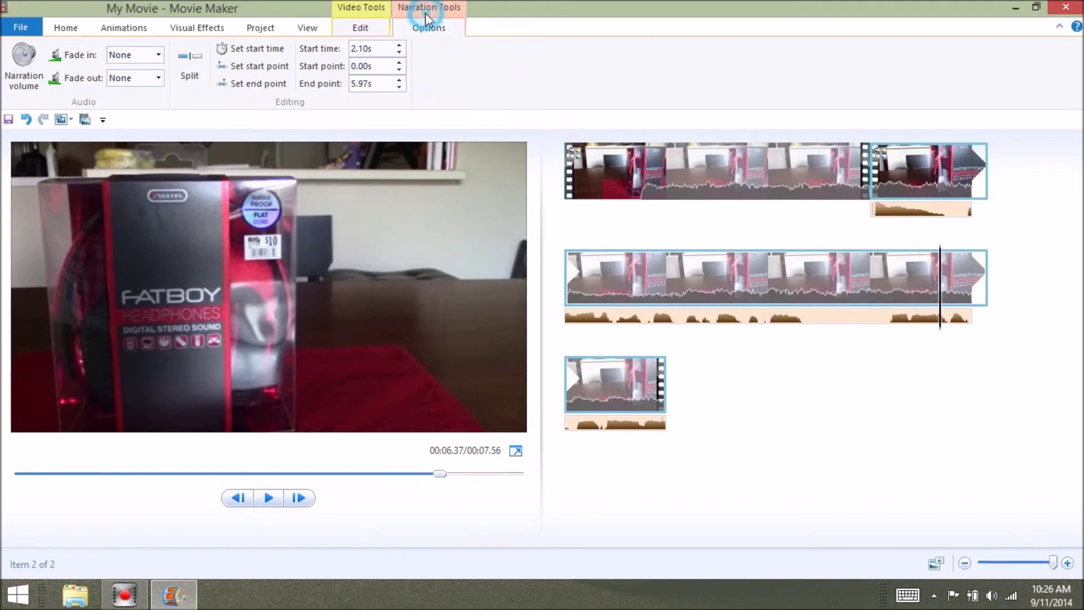
left_click(33, 60)
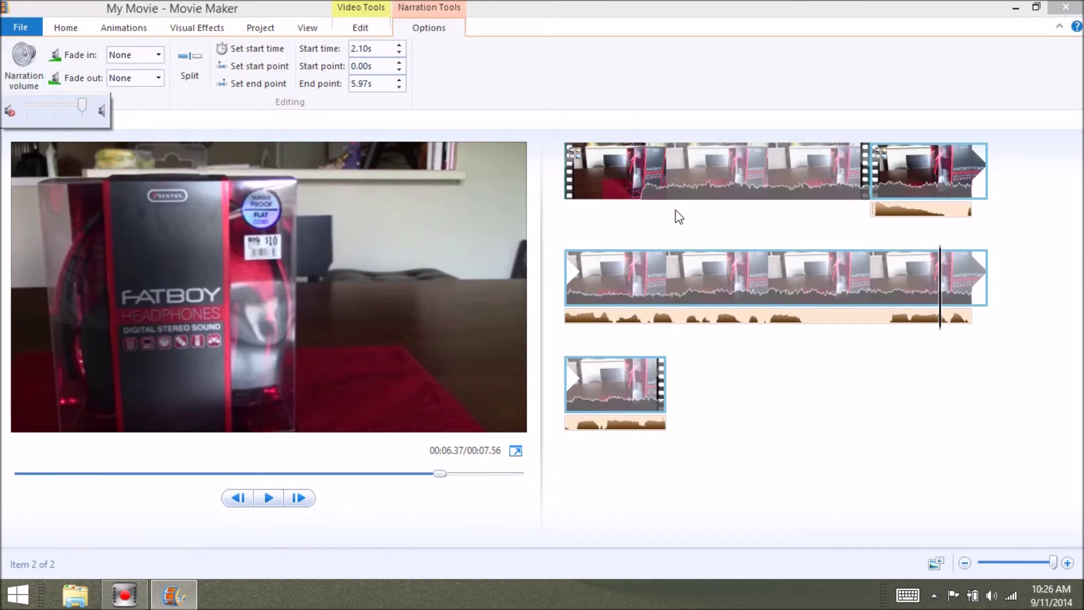
left_click(892, 210)
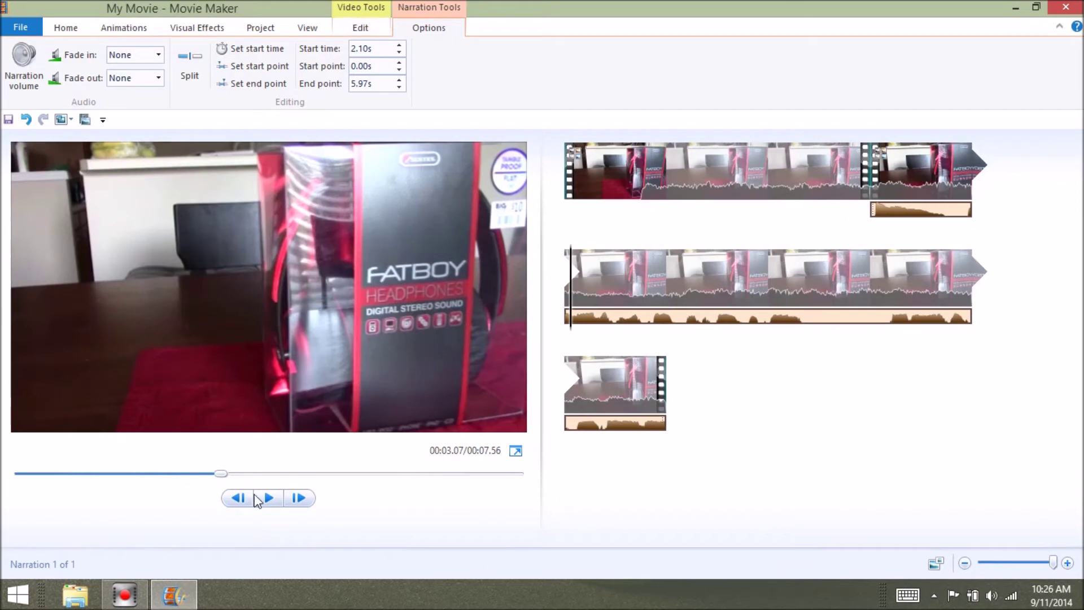
left_click(270, 499)
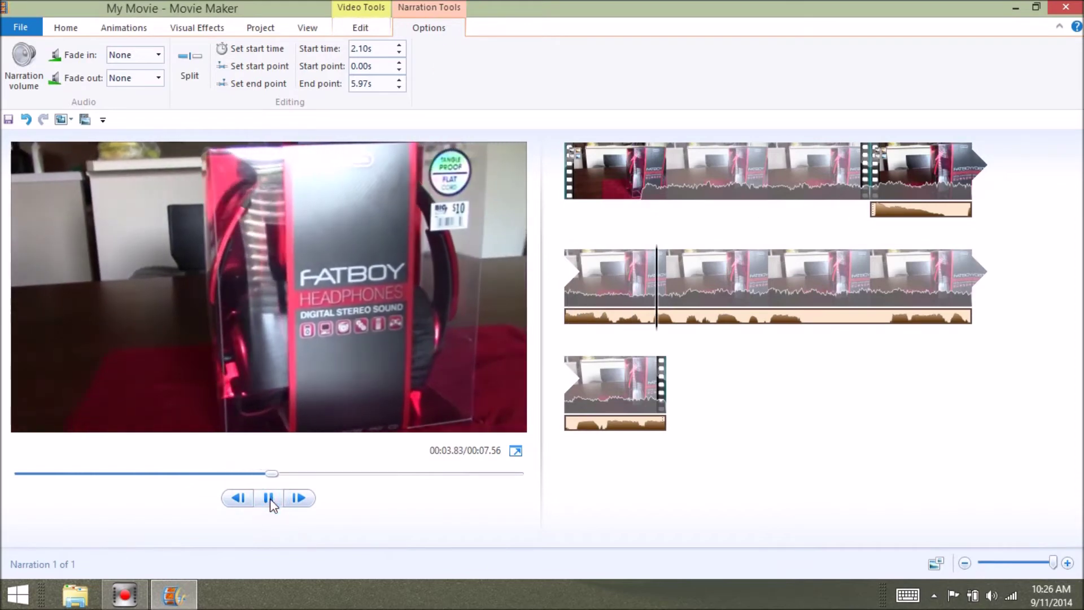
left_click(270, 499)
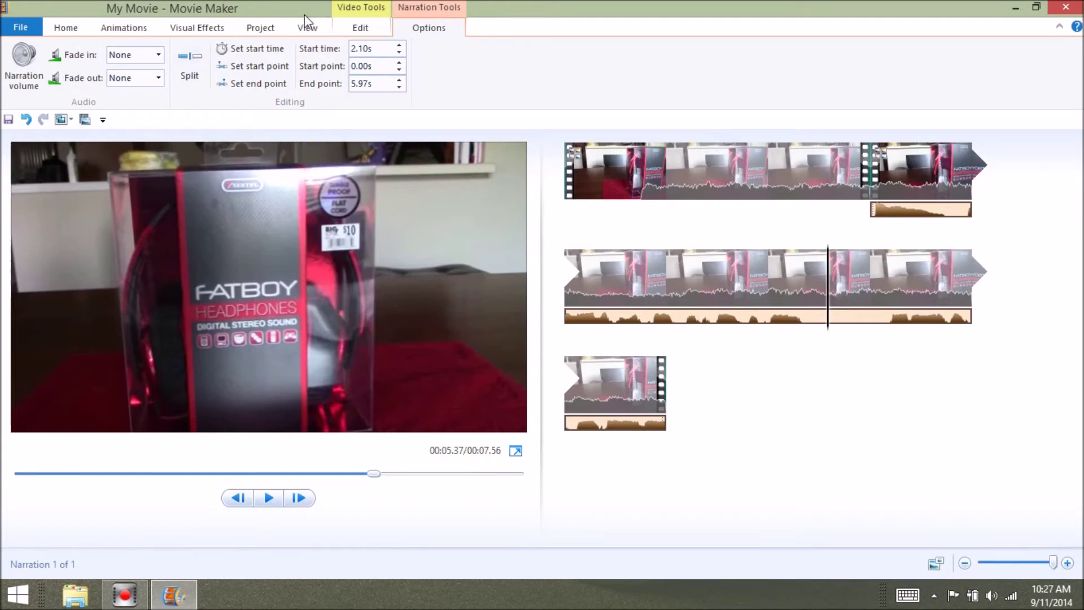
Split the narration at 00:05.37, remove the later part, and replay the movie.
left_click(196, 56)
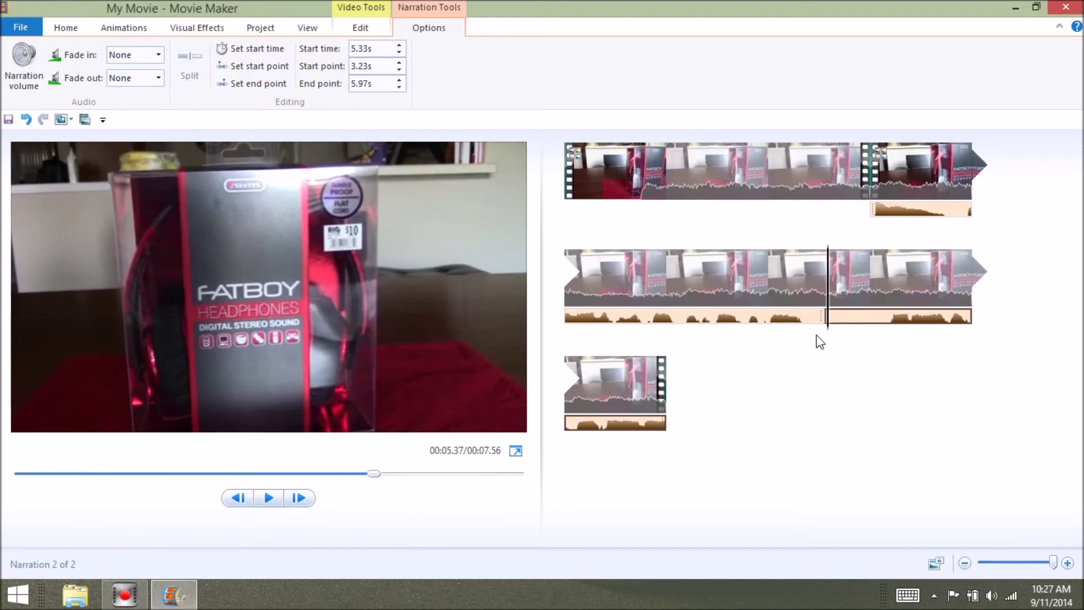
right_click(875, 325)
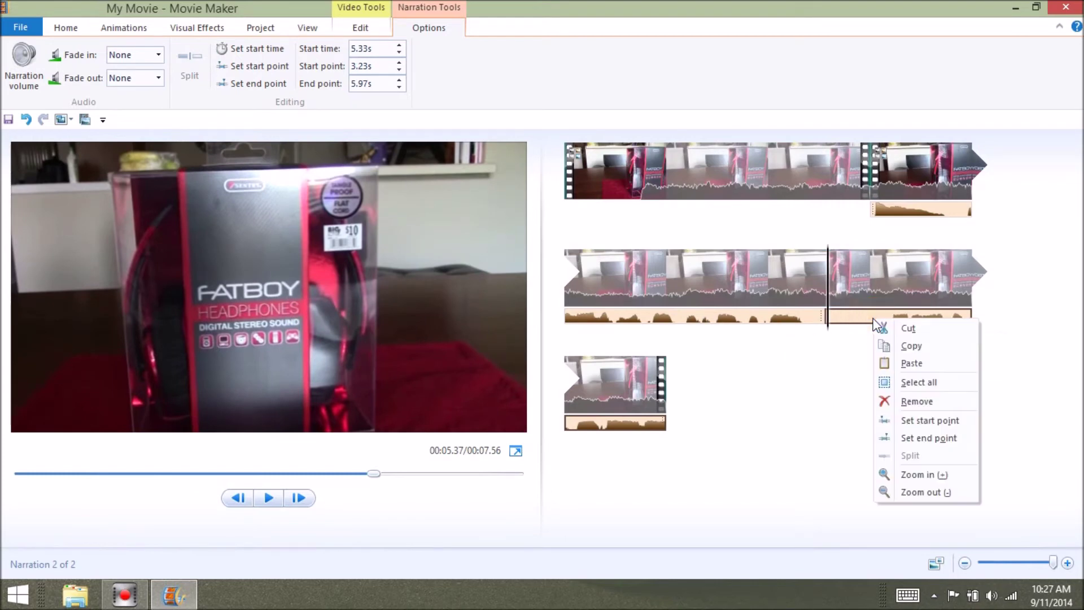
left_click(916, 402)
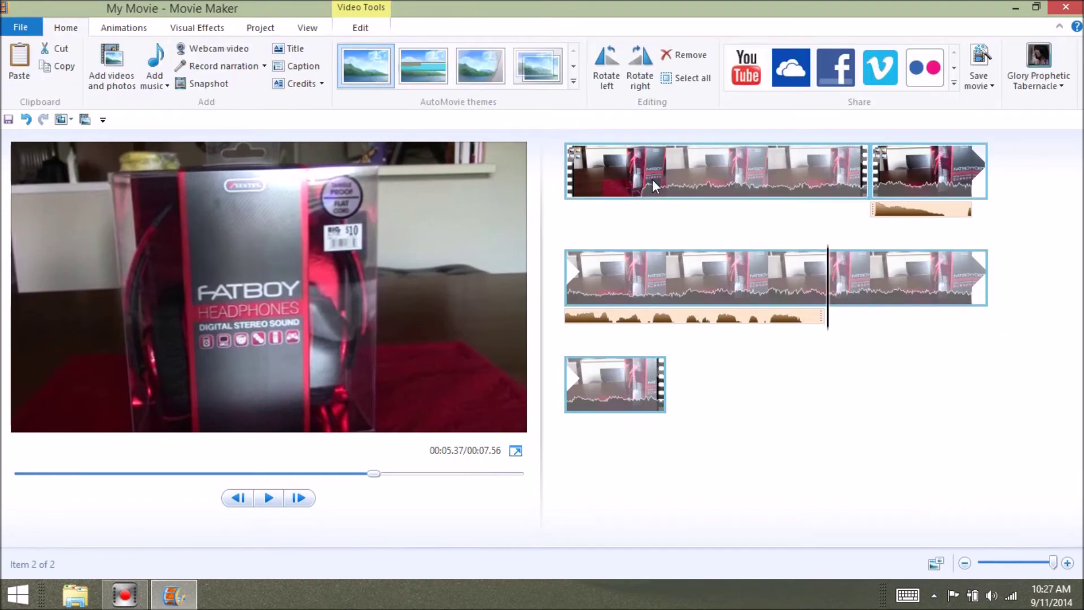
left_click(629, 195)
left_click(272, 501)
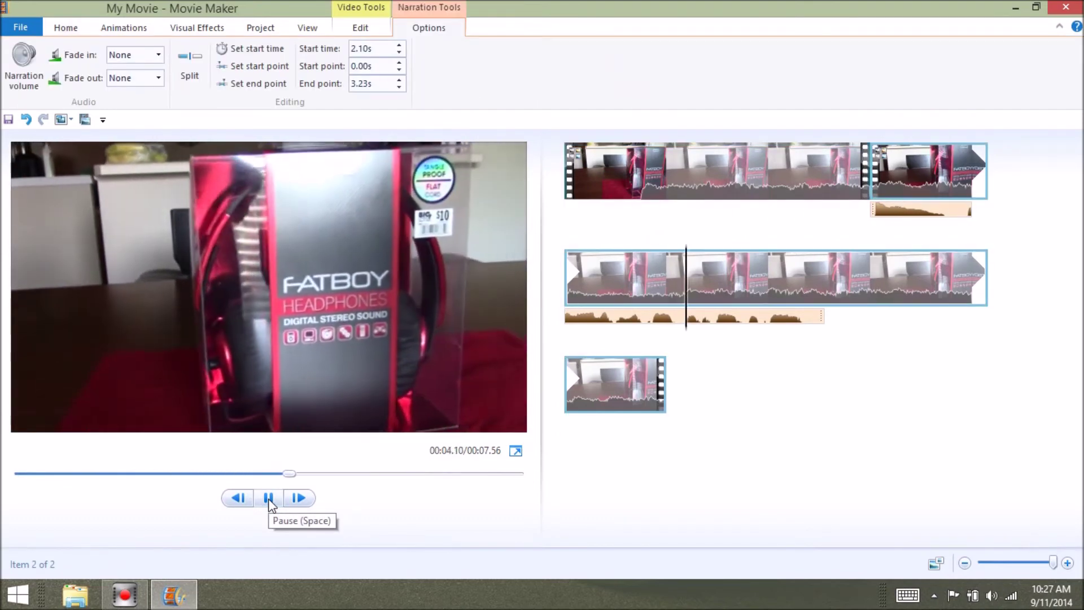
Pause playback and add the Proctor track from the Downloads folder as background music.
left_click(269, 499)
left_click(151, 81)
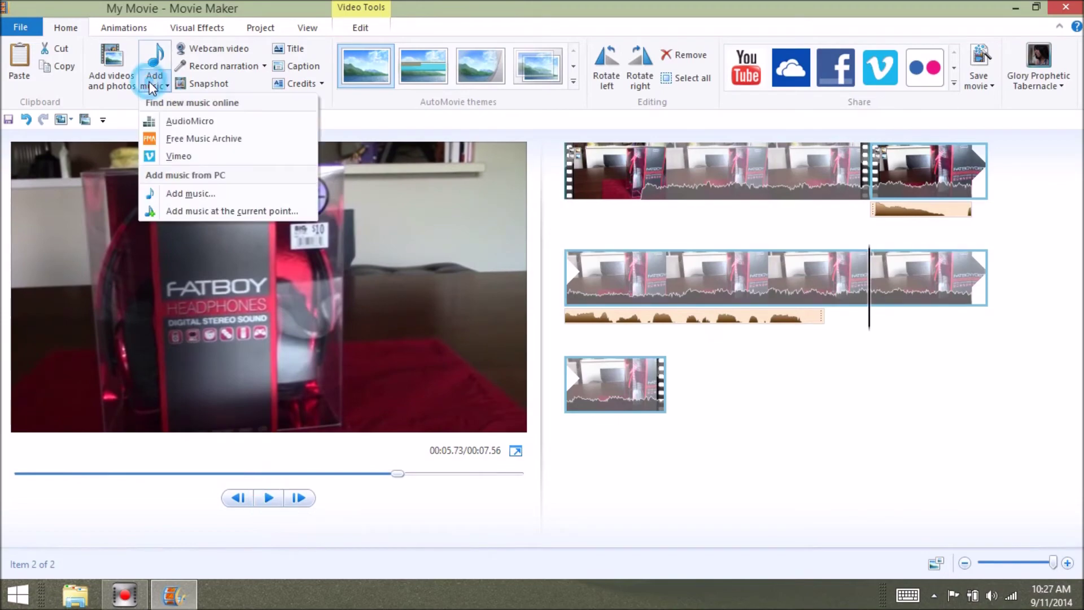
left_click(162, 193)
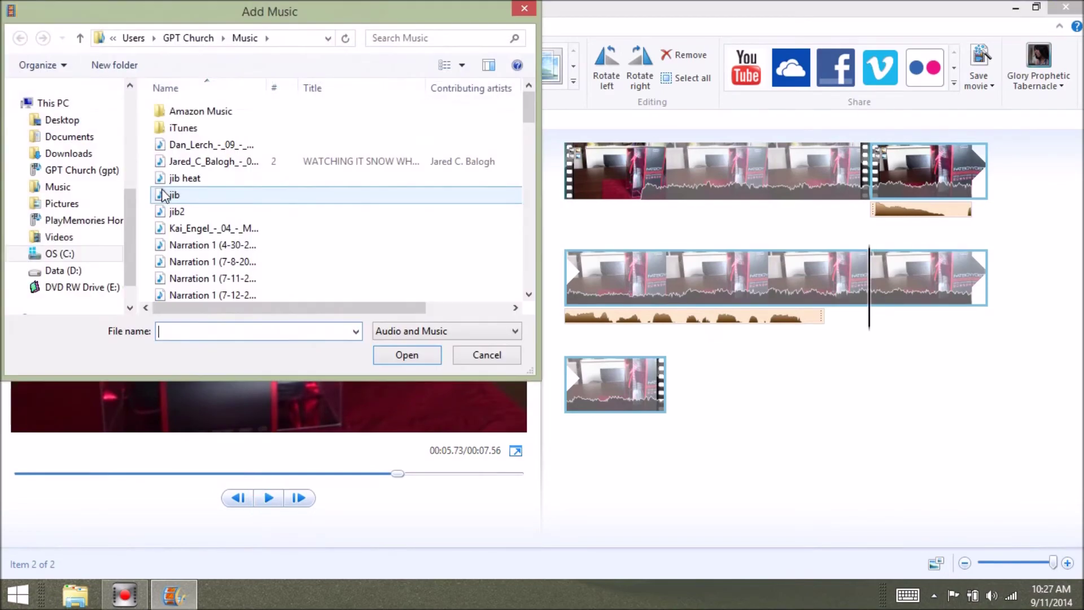
left_click(78, 140)
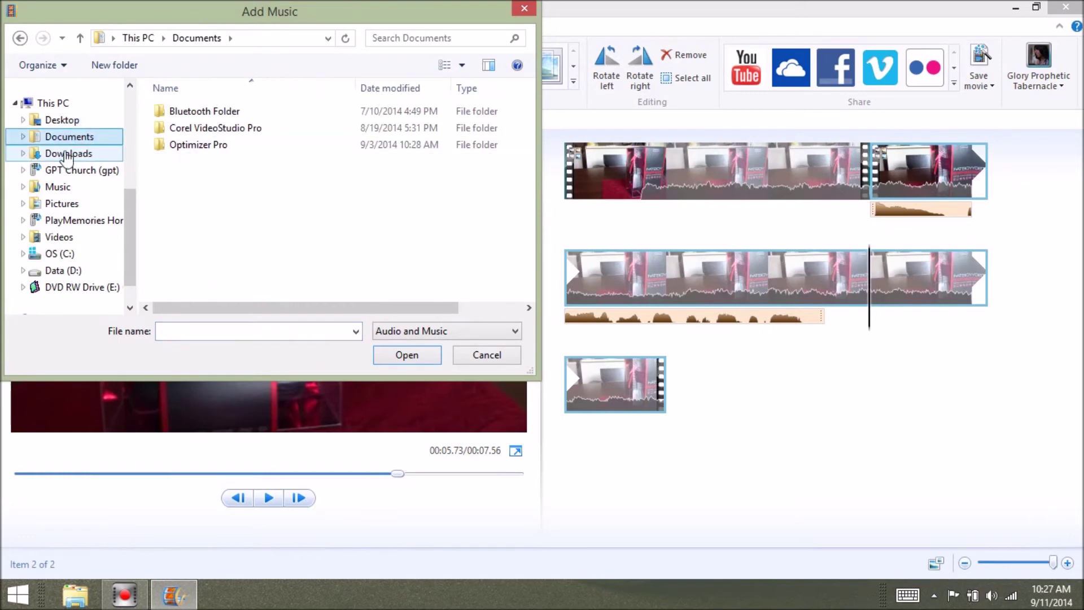
left_click(45, 154)
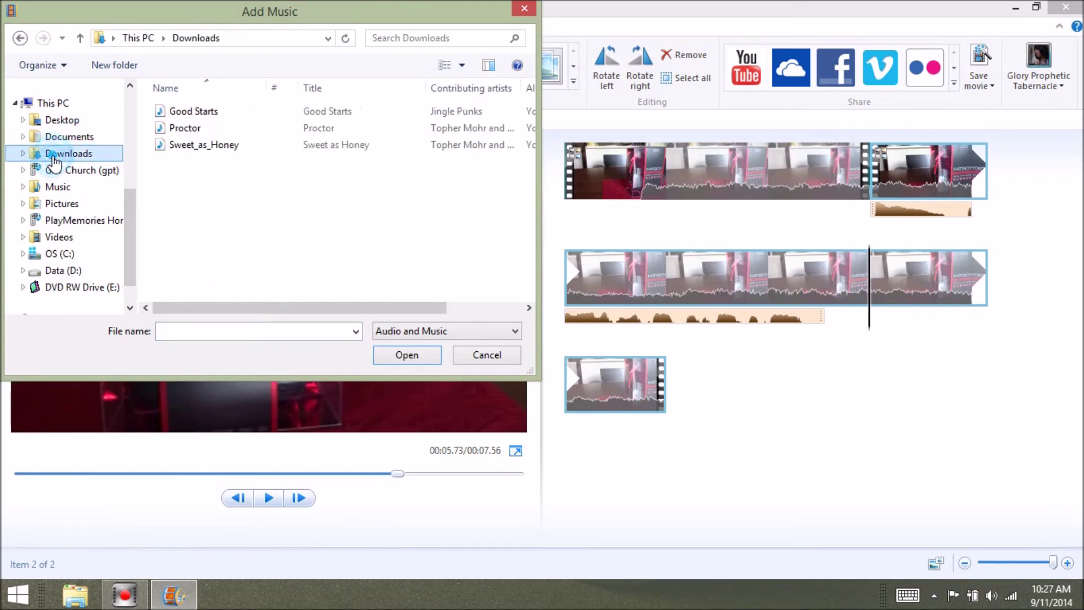
left_click(177, 130)
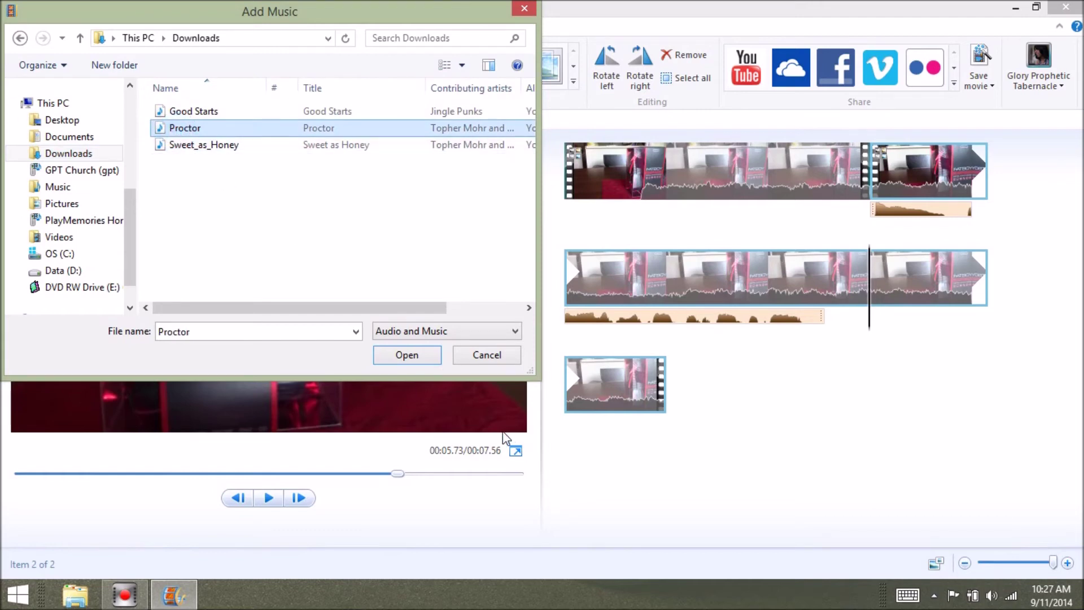
left_click(406, 355)
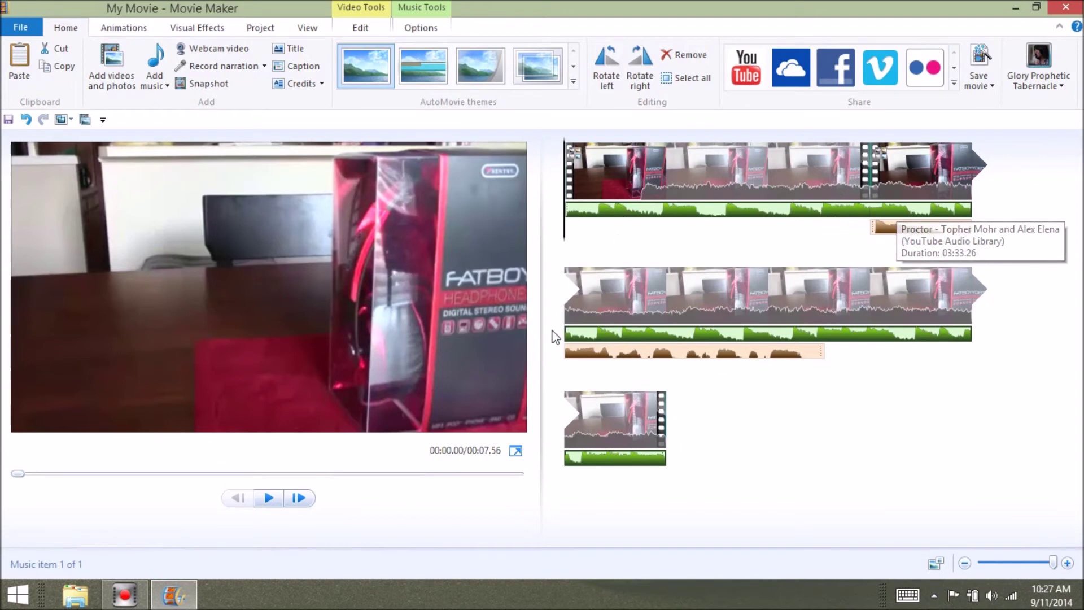
Play the preview and stop the playhead at about 2.2 seconds.
left_click(269, 498)
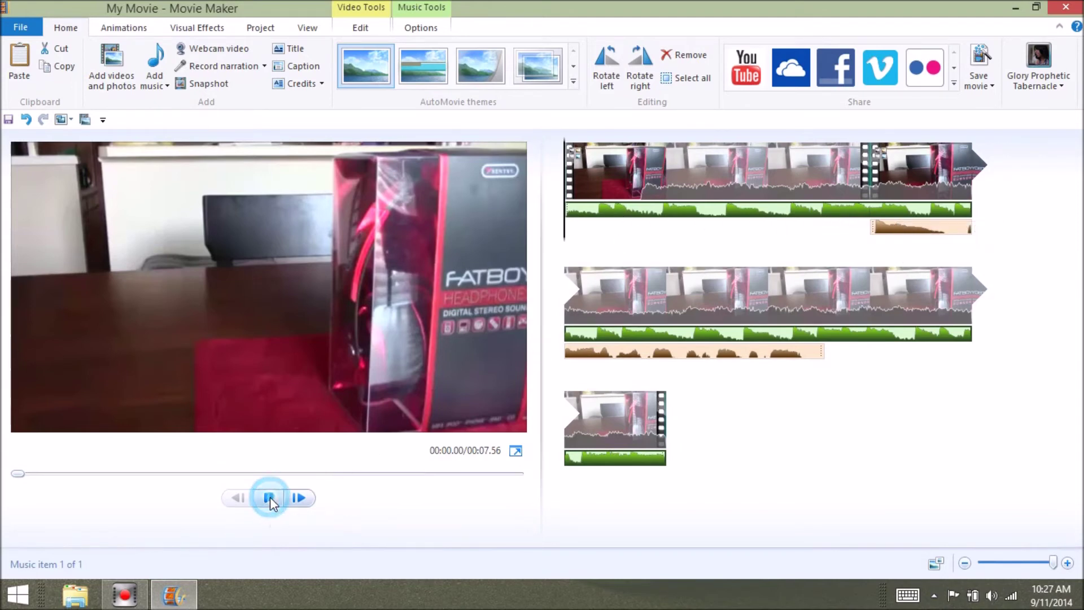
left_click(270, 497)
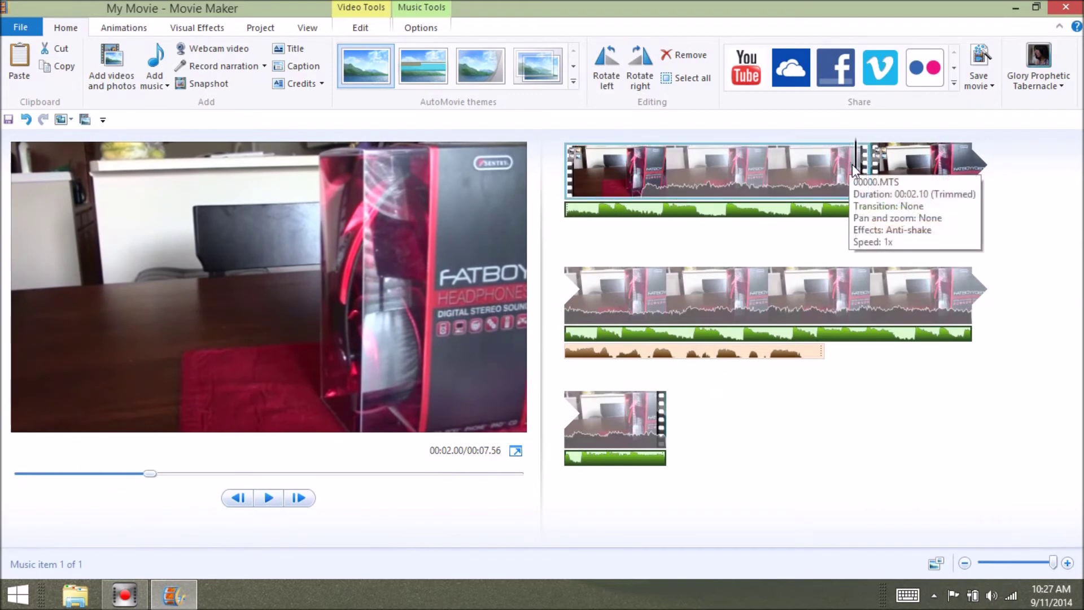
left_click(864, 176)
left_click(884, 227)
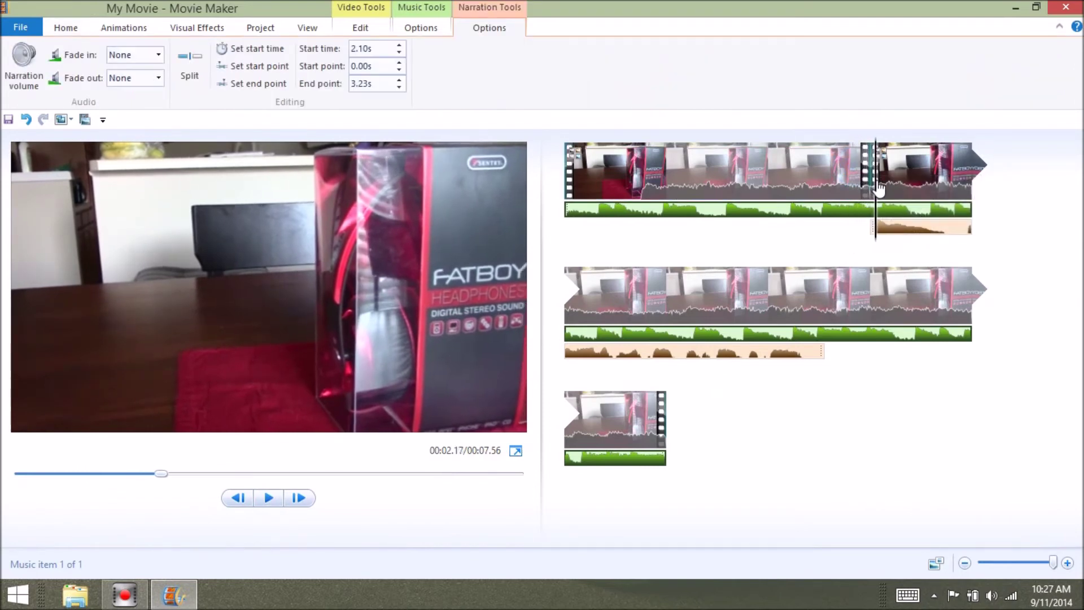
Split the Proctor music at the playhead and remove its later portion.
left_click(419, 8)
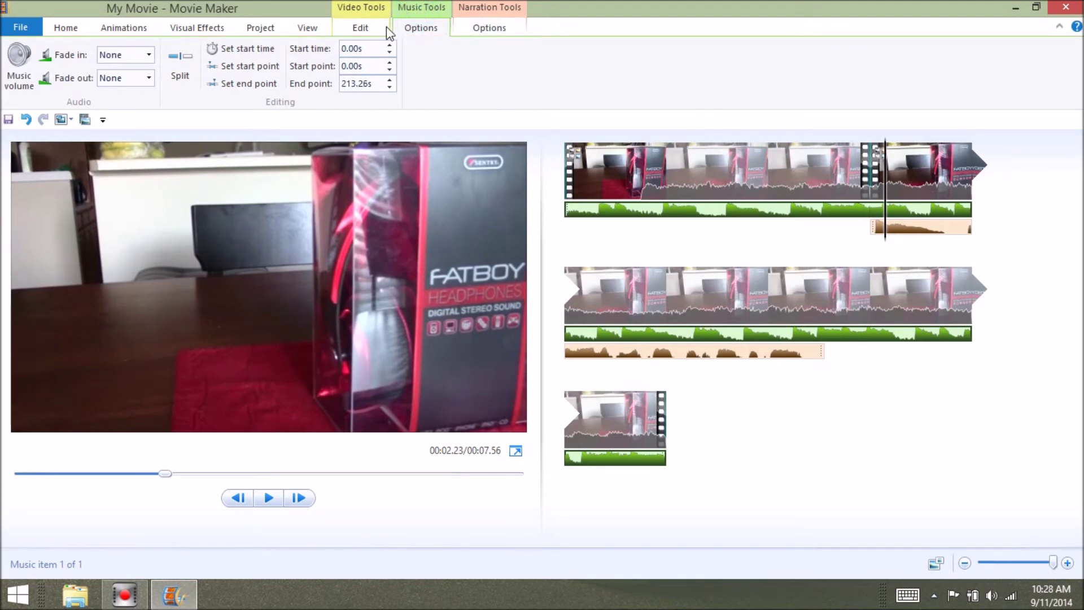
left_click(191, 52)
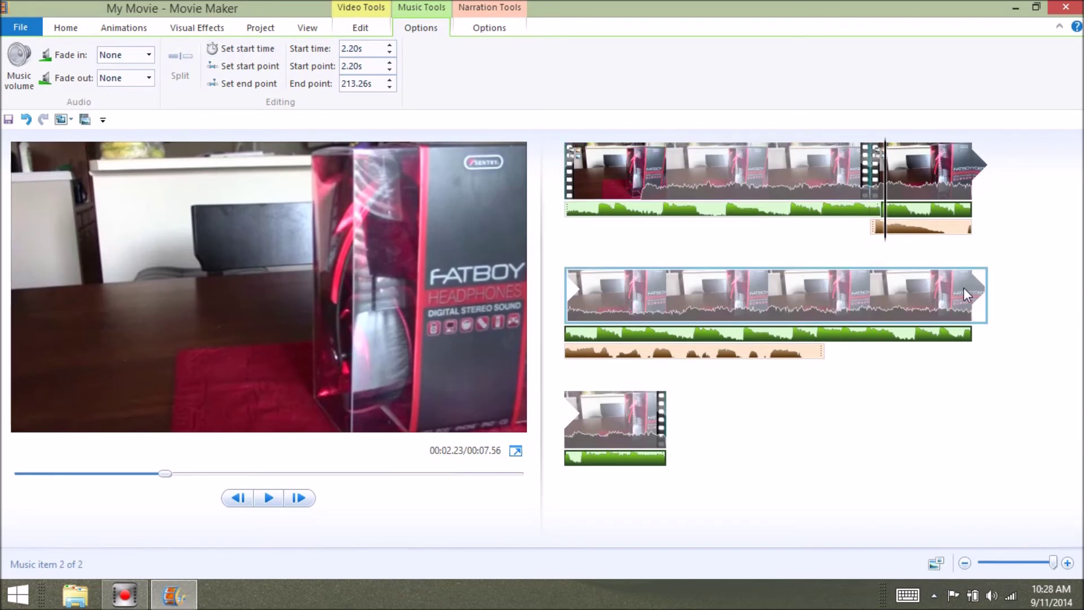
right_click(907, 337)
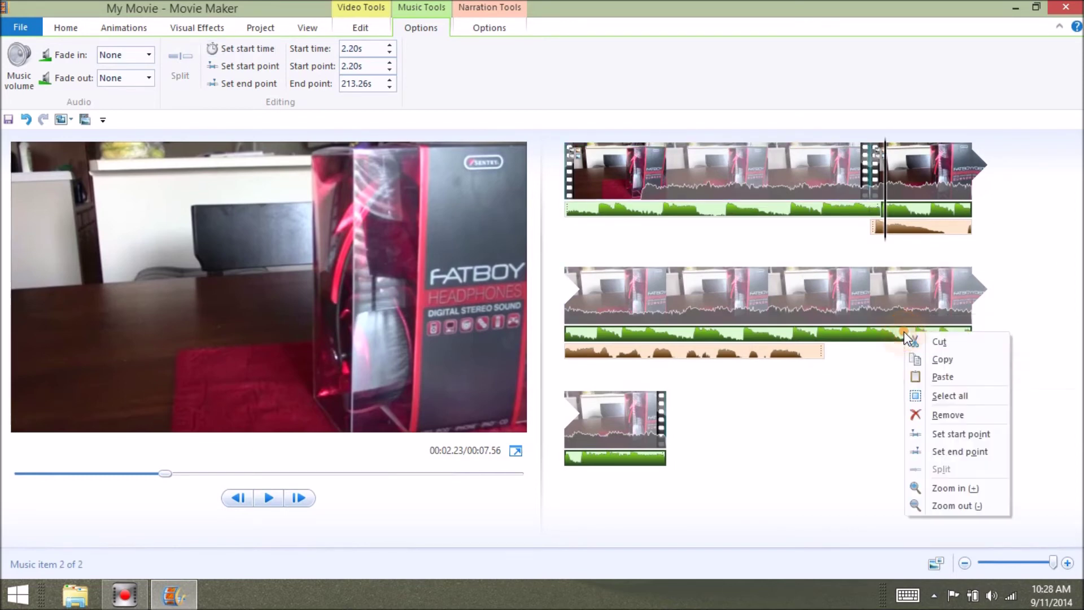
left_click(938, 416)
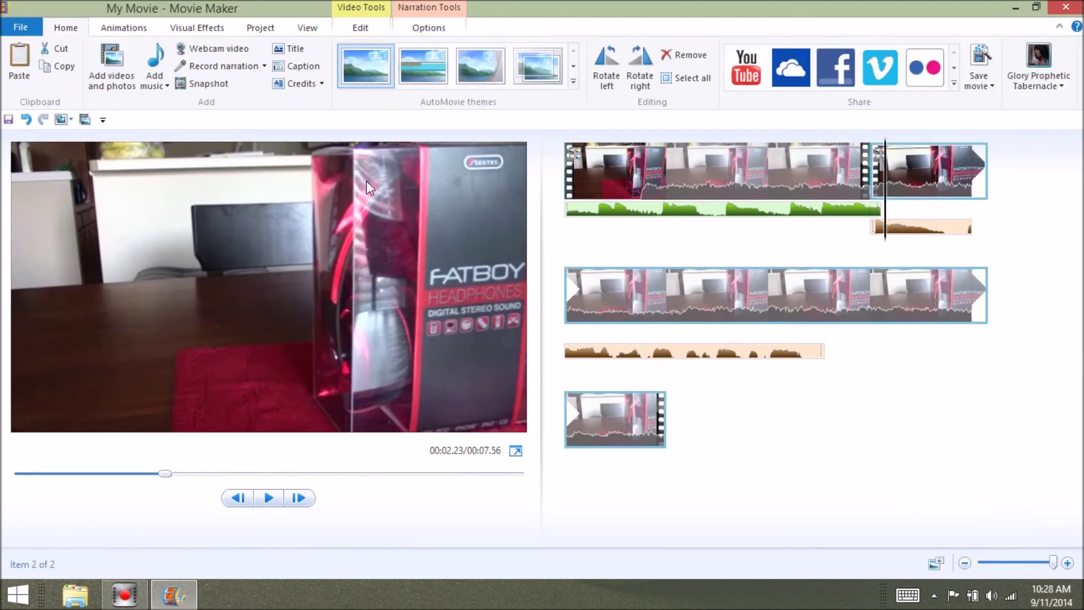
left_click(568, 205)
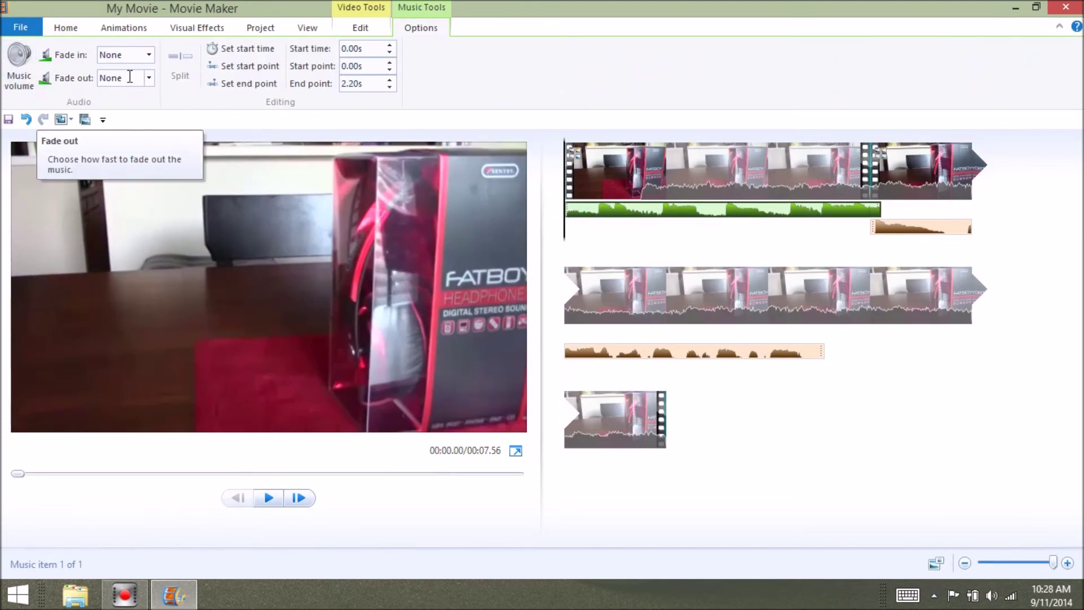
Set the trimmed Proctor music to fade out at Medium speed and preview it.
left_click(149, 79)
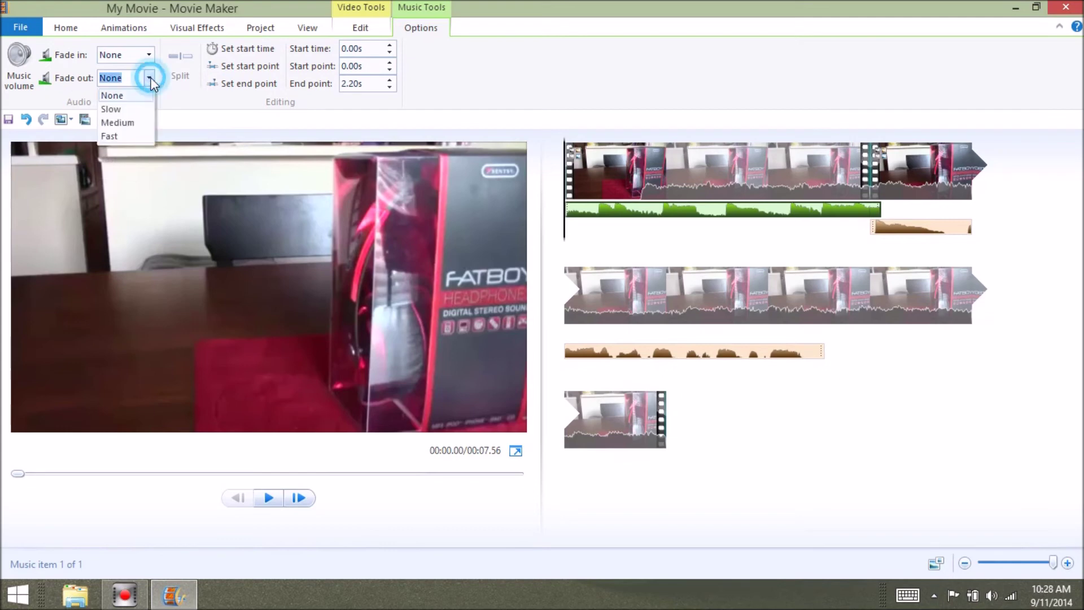
left_click(132, 124)
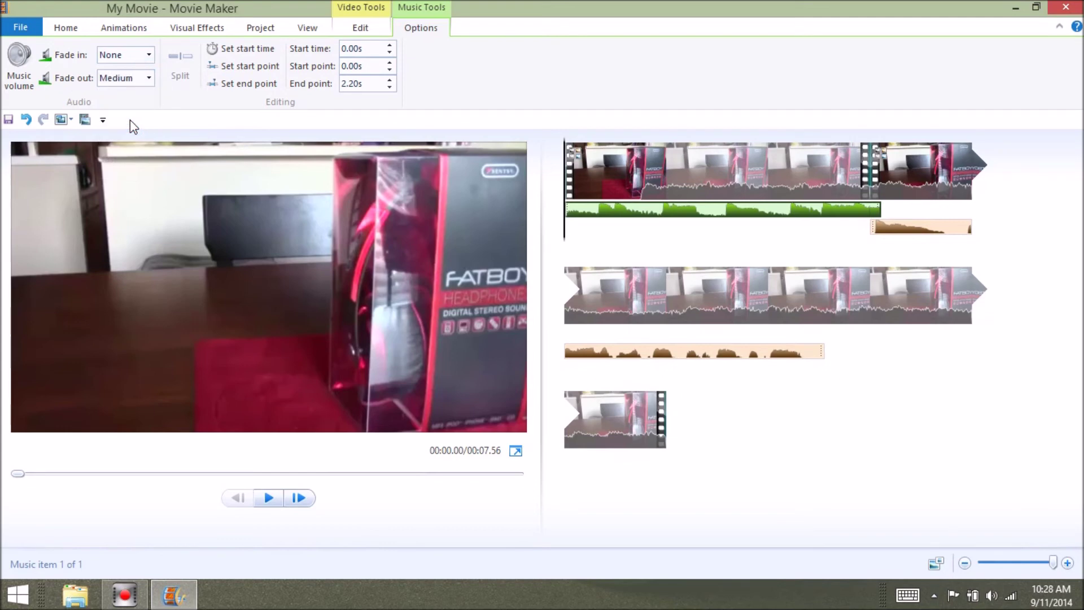
left_click(268, 498)
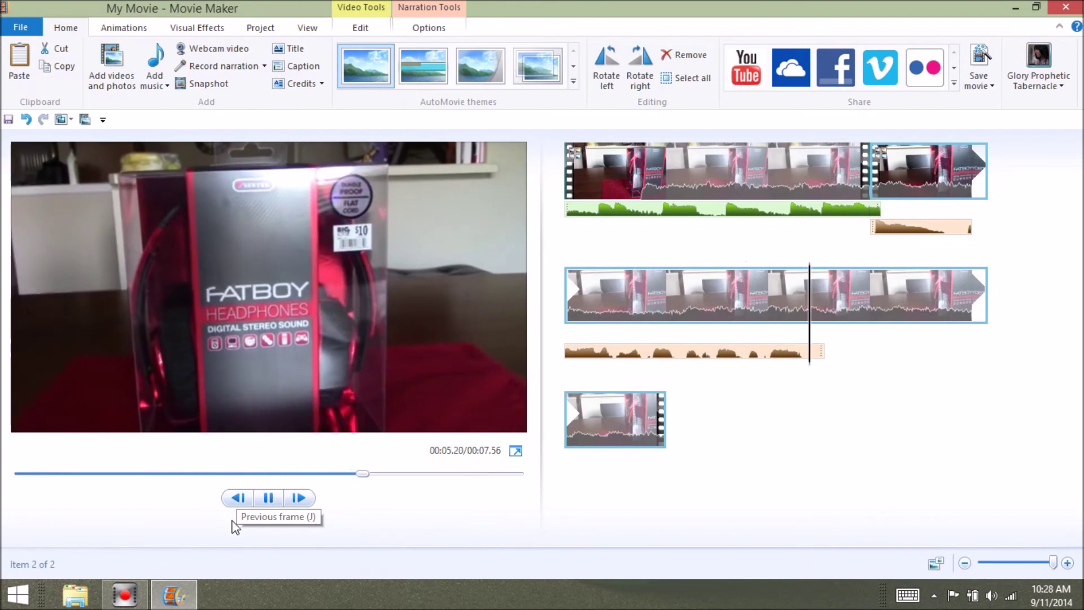
Drag the narration clip later, under the second row of clips, and preview the result.
left_click(268, 498)
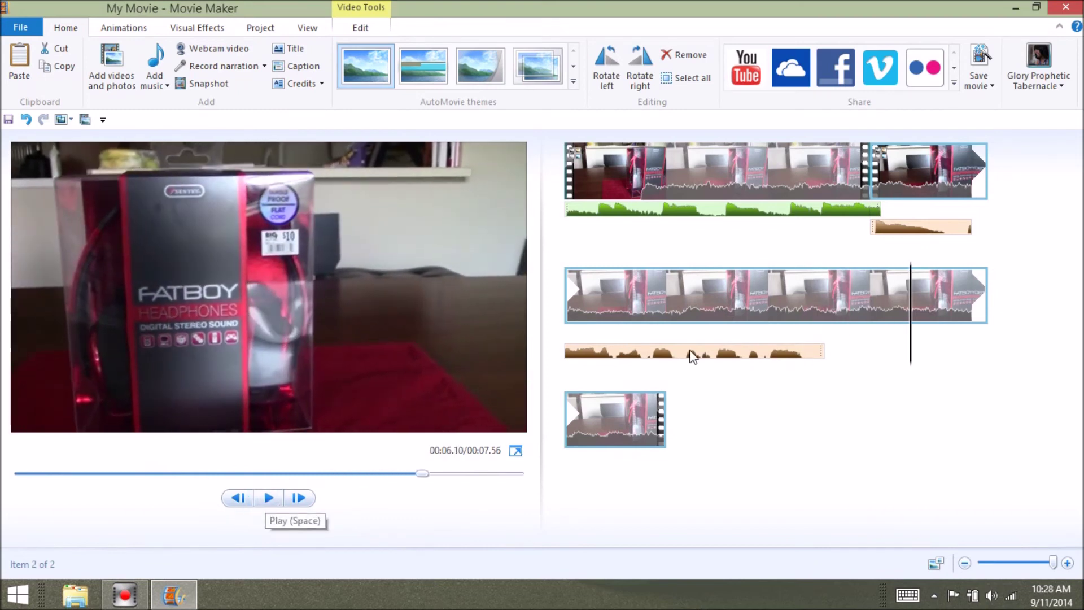
left_click(890, 227)
left_click_drag(892, 229, 675, 338)
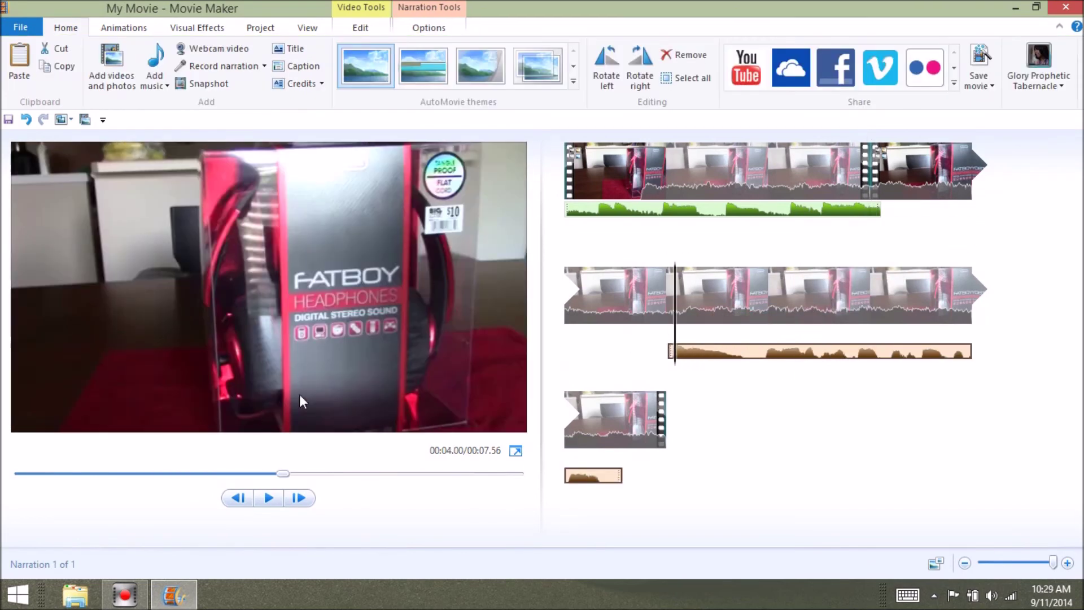
left_click(556, 175)
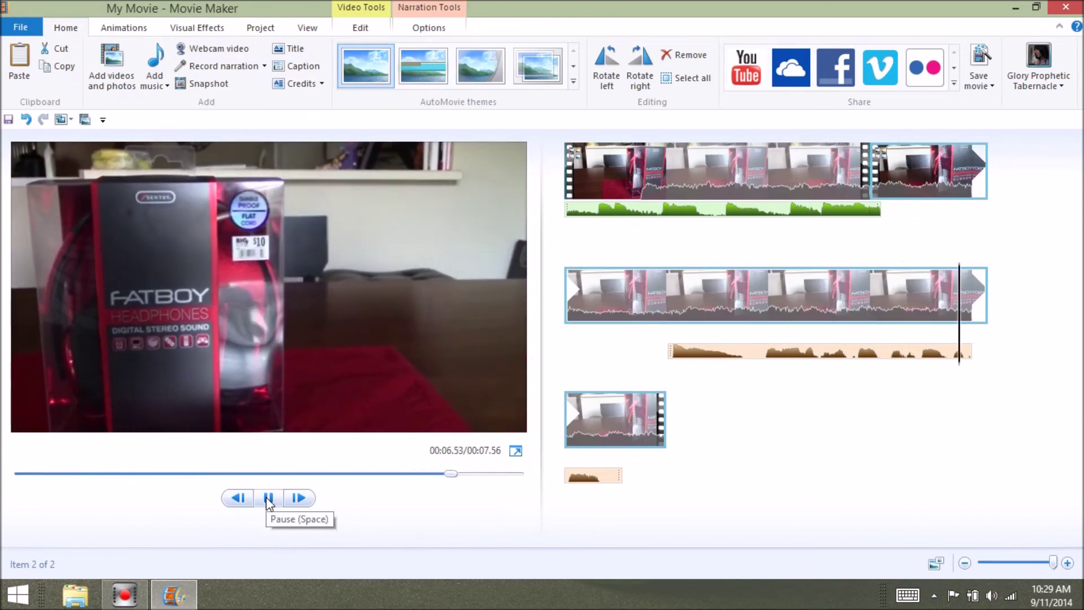
left_click(930, 170)
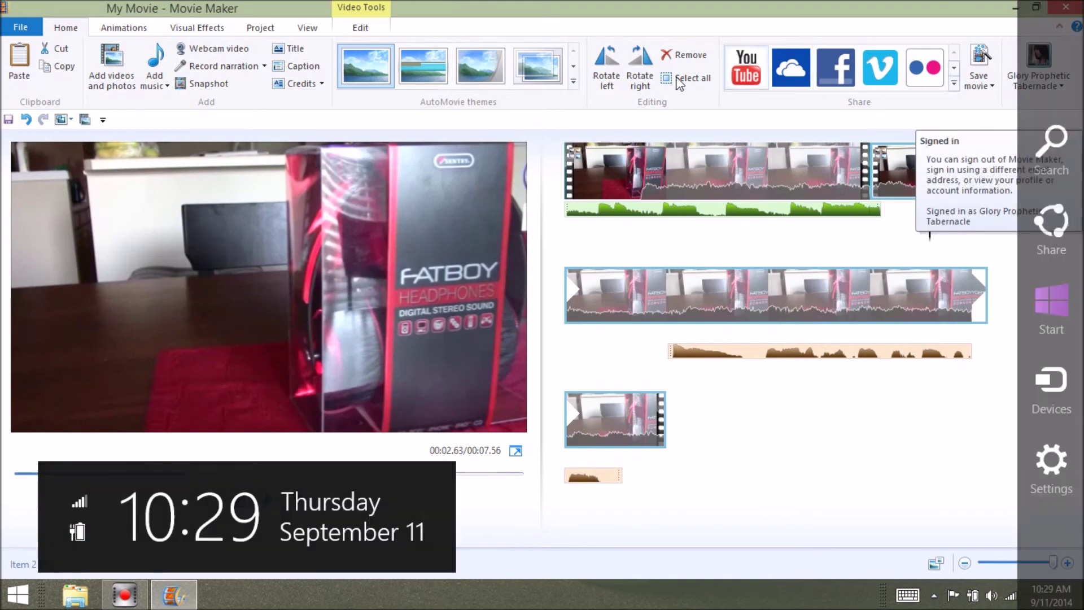
left_click(739, 70)
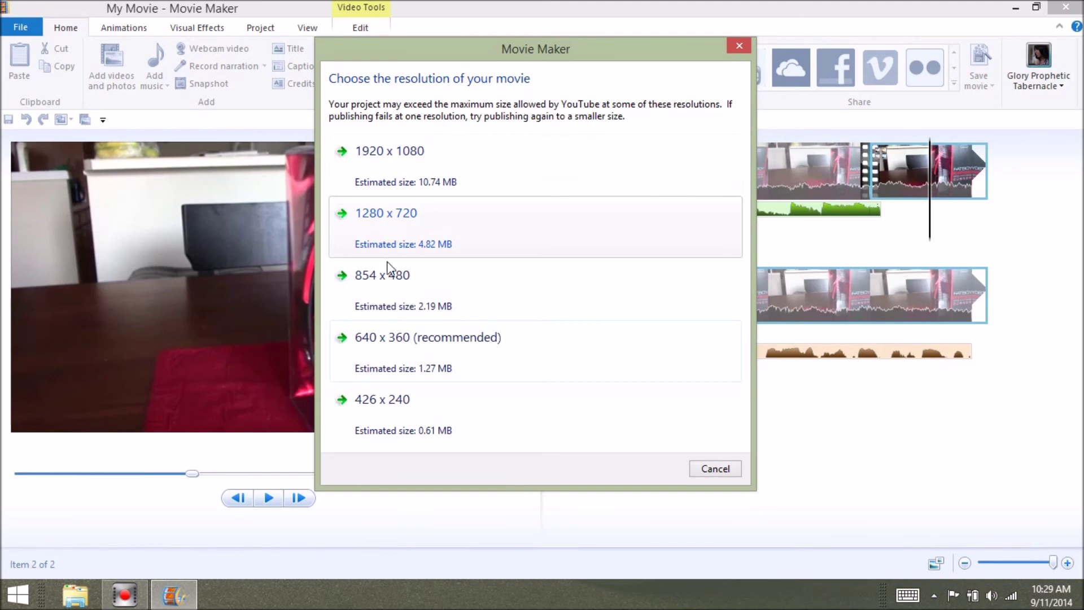
left_click(395, 430)
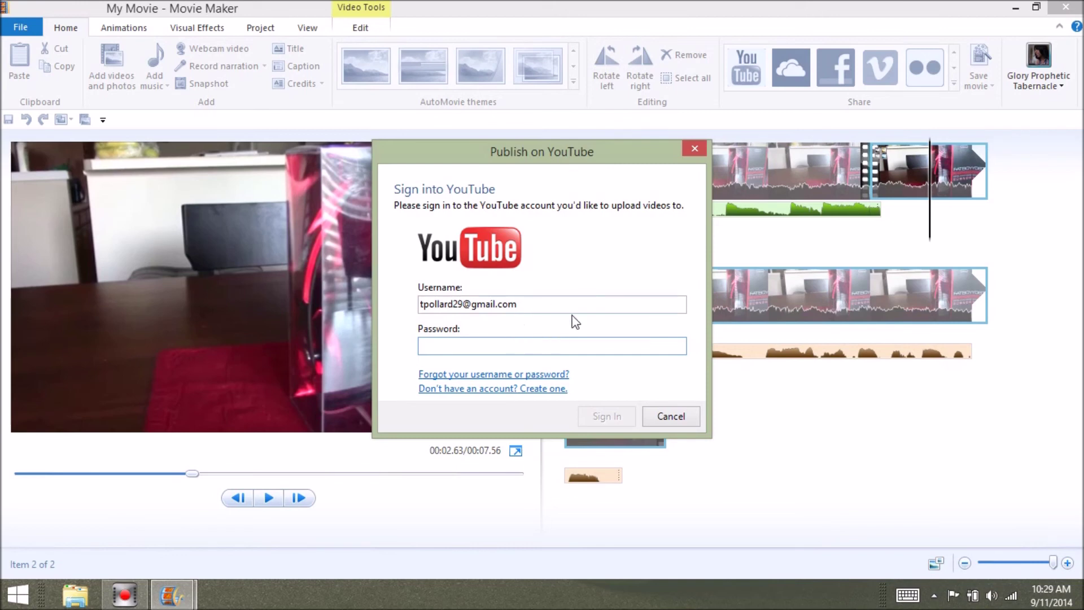
left_click(694, 149)
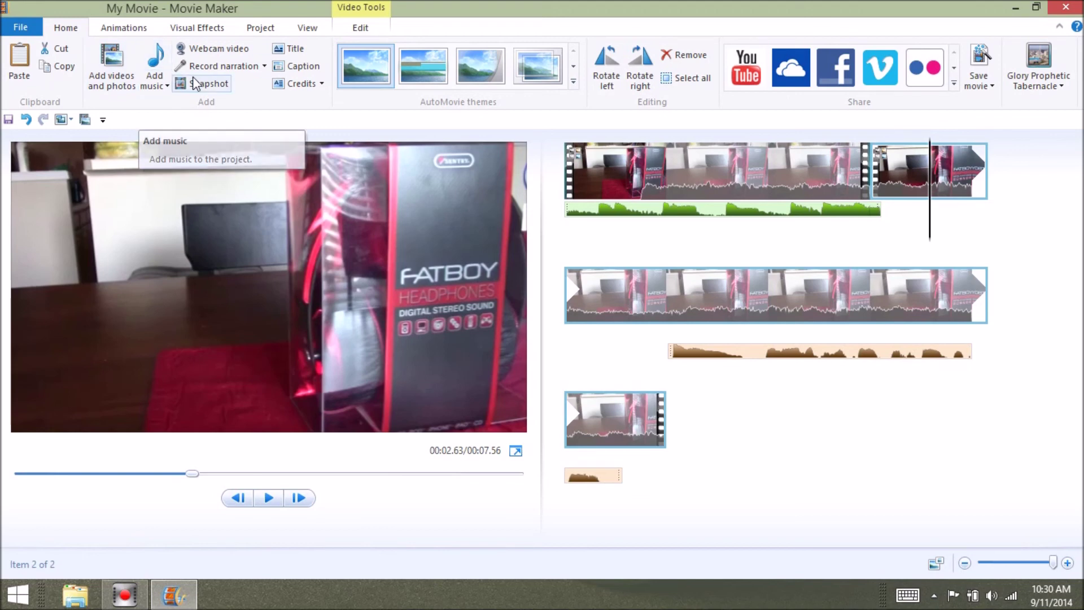
Insert a black title clip with '[Enter text here]' placeholder text, keeping its 7.00-second duration.
left_click(296, 50)
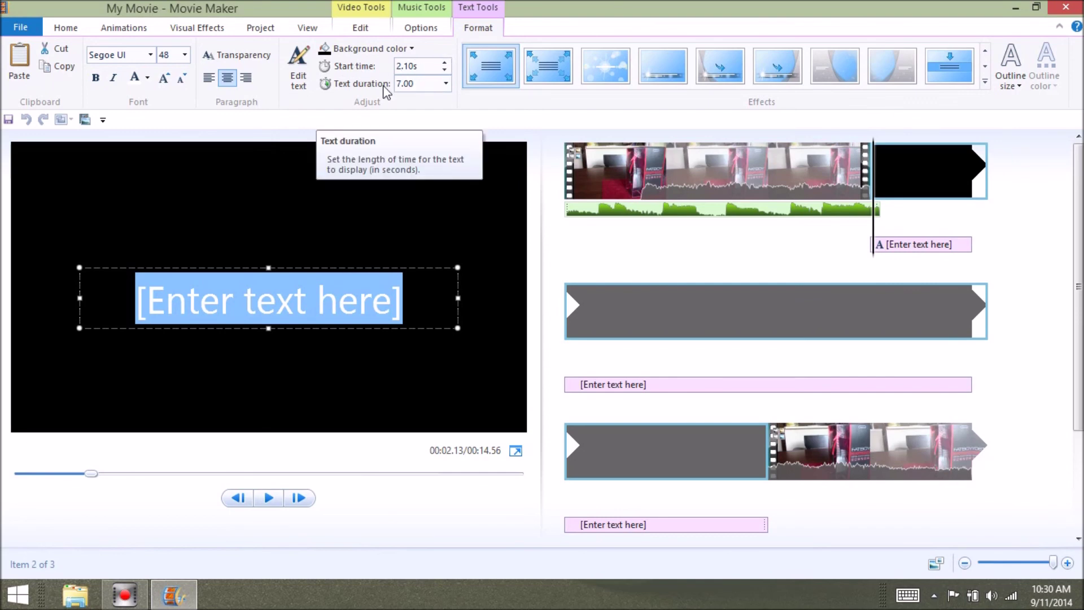
left_click(445, 84)
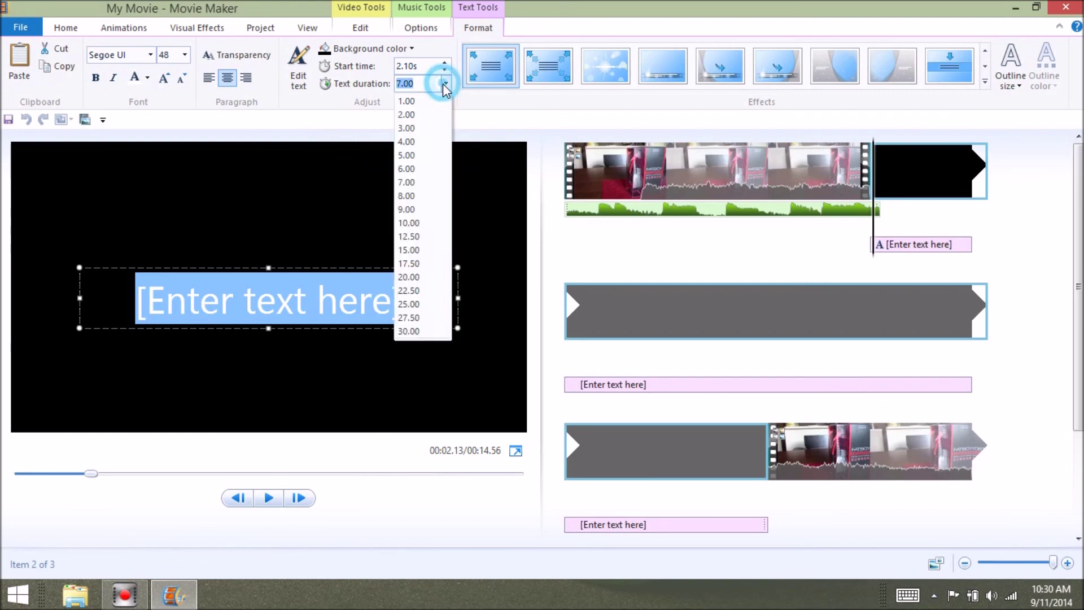
left_click(408, 210)
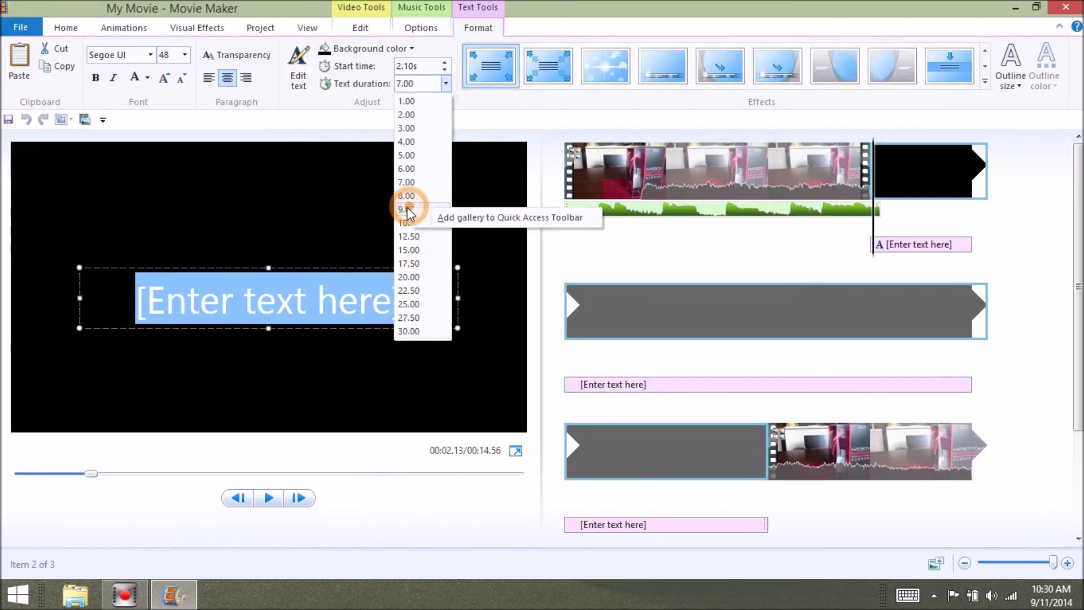
left_click(436, 83)
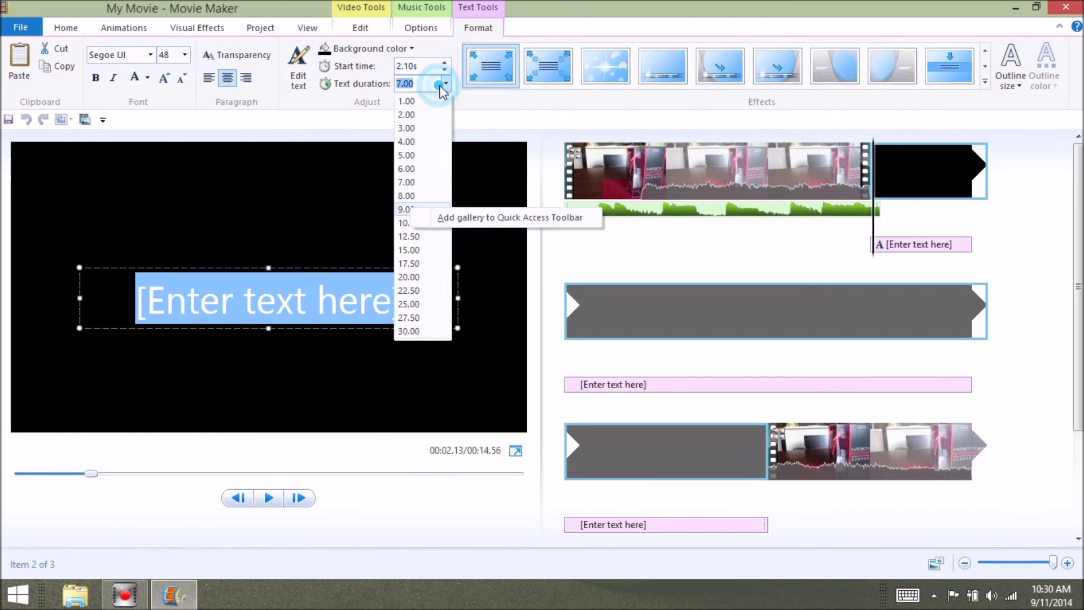
left_click(367, 105)
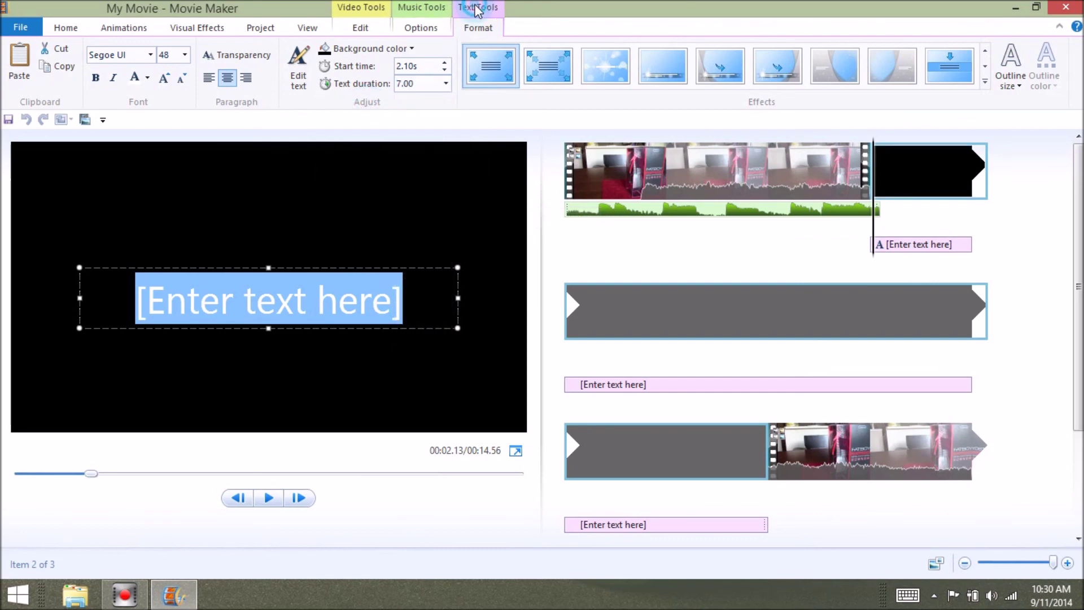
left_click(425, 13)
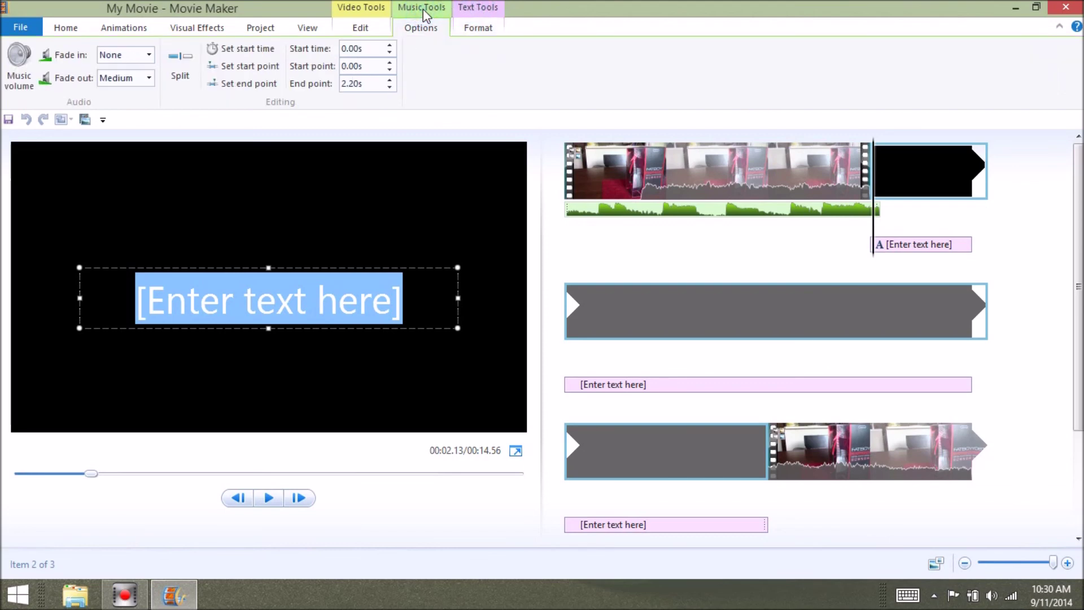
left_click(375, 10)
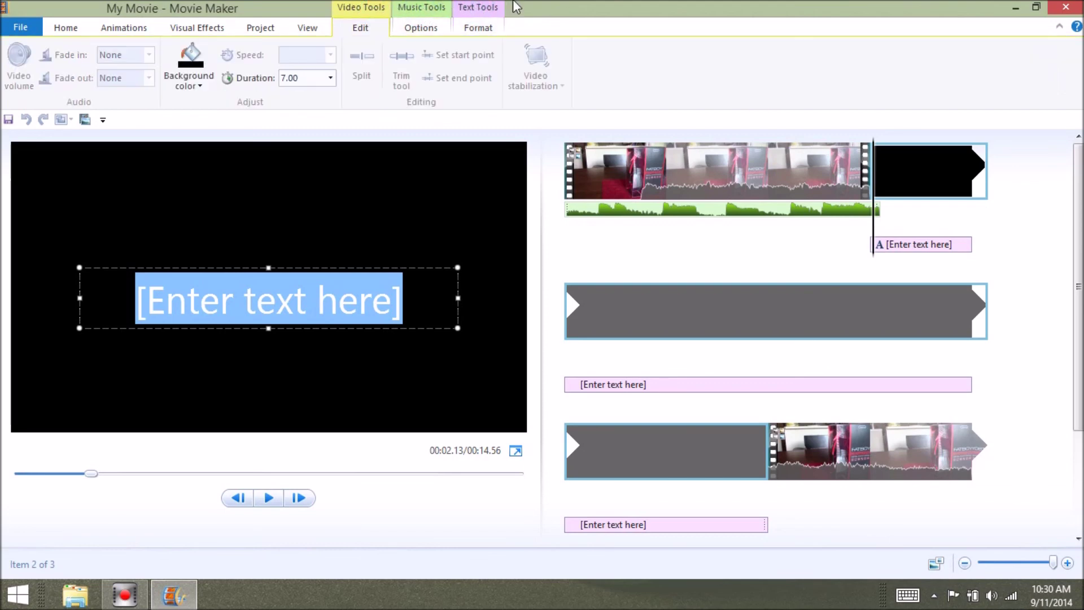